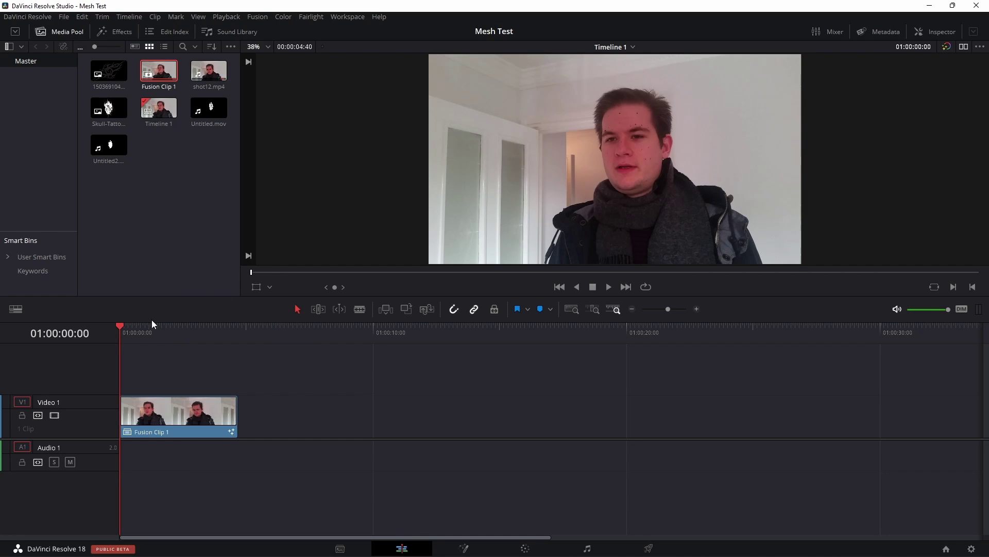
Step: Drag the Timeline 1 playhead to 01:00:01:52 inside Fusion Clip 1
drag(119, 331, 167, 326)
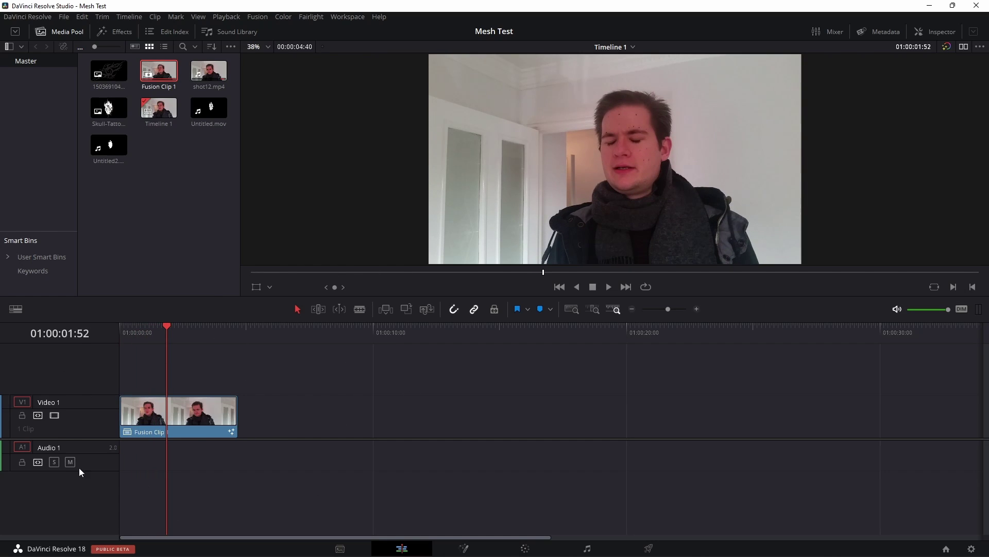
Step: On the Color page, search the Effects library for 'surface'
click(525, 548)
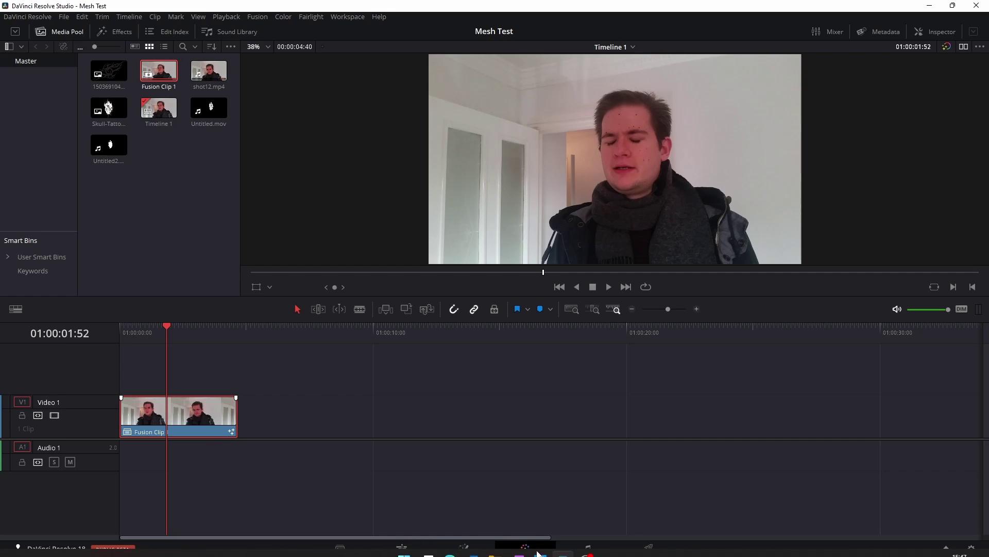
click(860, 66)
key(ctrl+a)
text(surface)
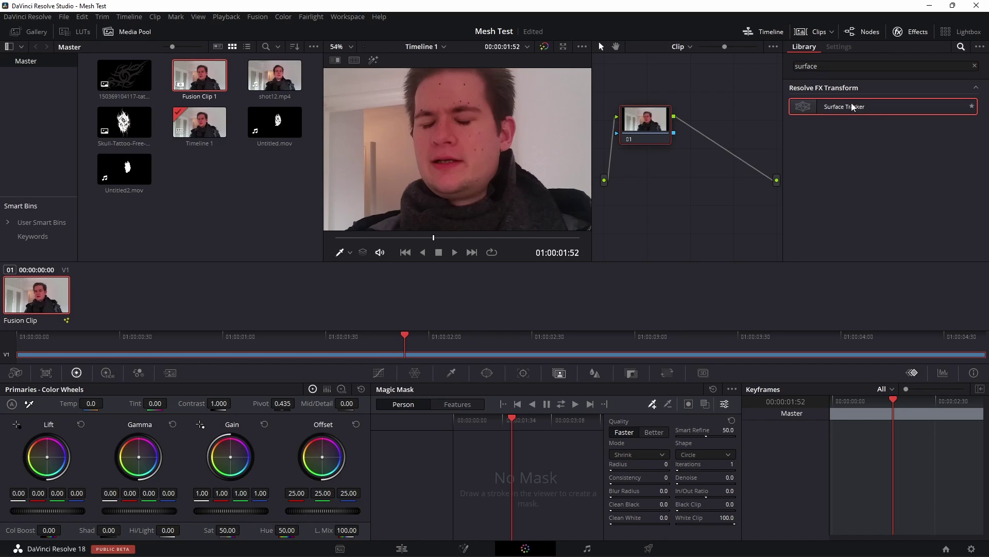
Step: Add a Surface Tracker node wired between node 01 and the output
drag(852, 103, 732, 126)
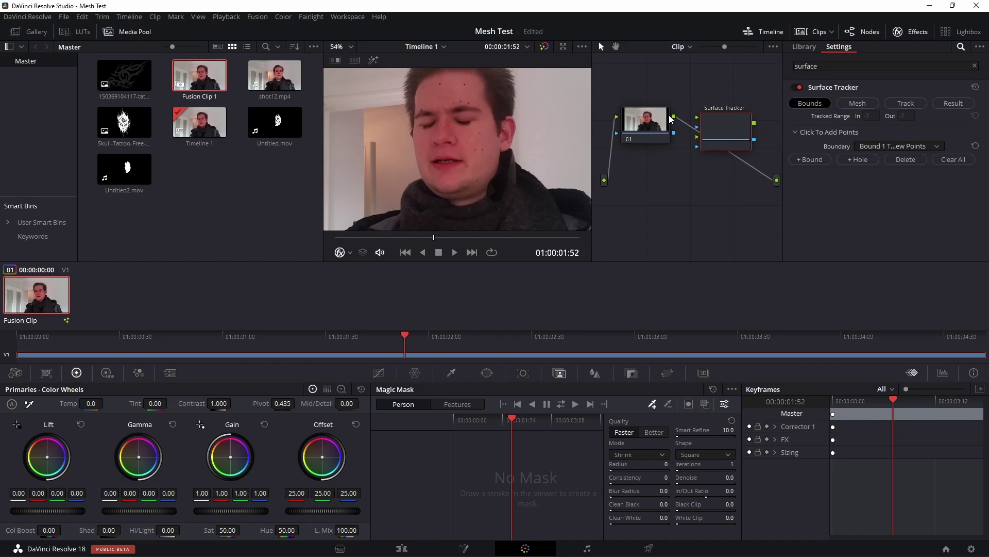
key(ctrl+z)
drag(651, 131, 698, 118)
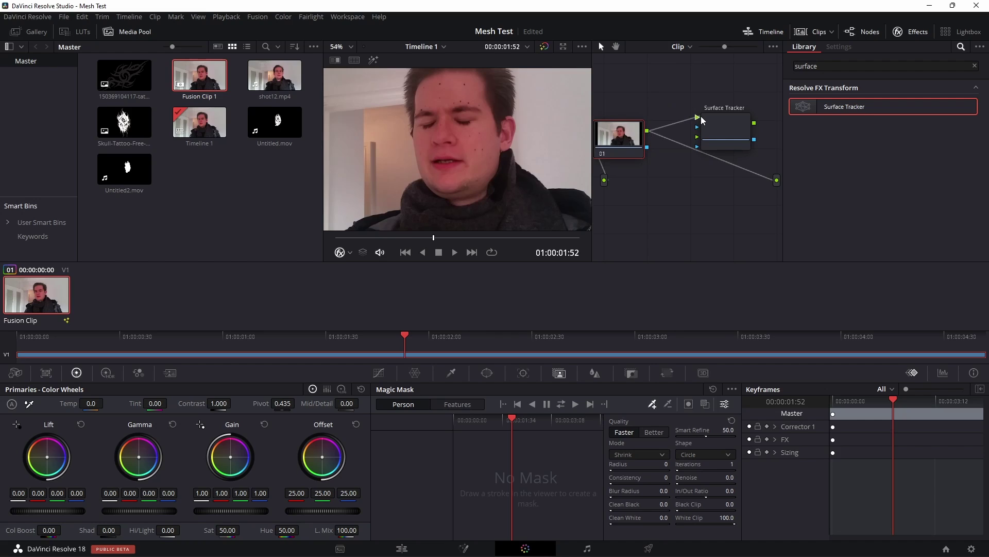
drag(784, 177, 776, 180)
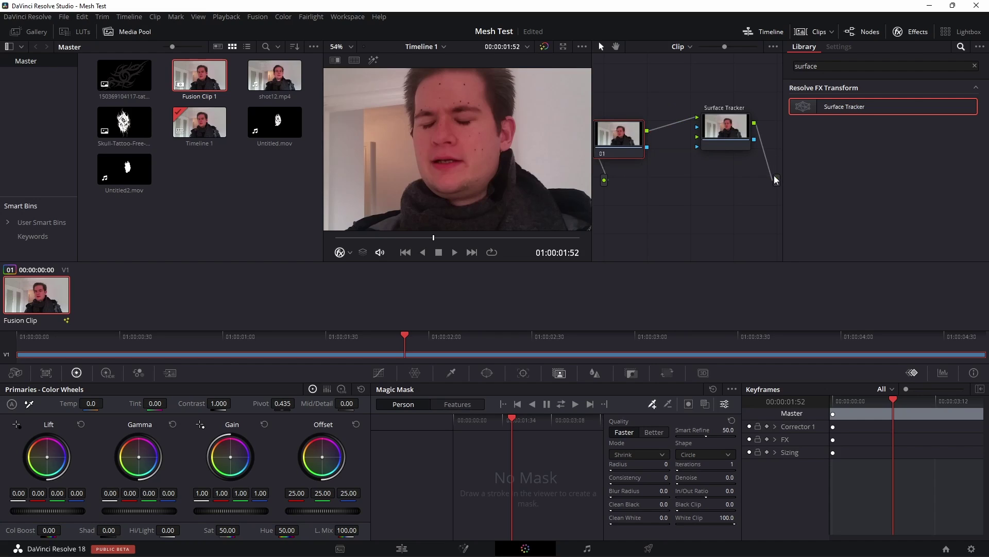
drag(733, 137, 727, 165)
scroll(451, 147, down, 2)
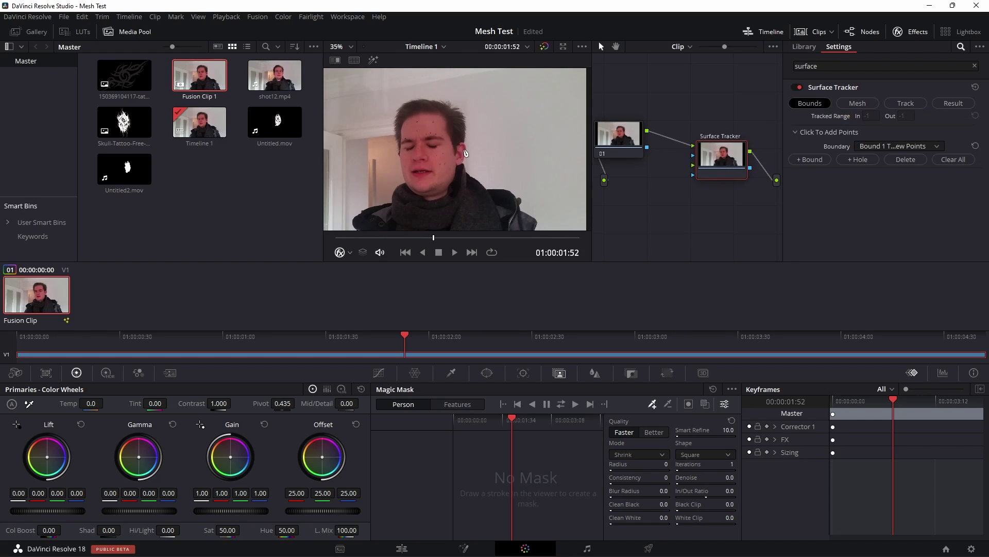
scroll(451, 147, down, 2)
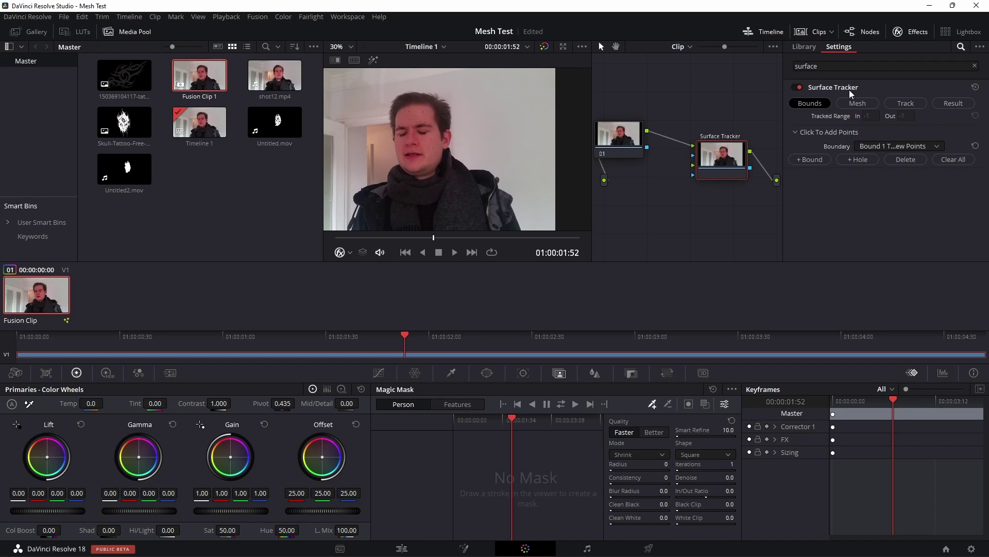
Step: Hide the Media Pool, zoom the viewer in, and scrub to 01:00:03:45
click(126, 32)
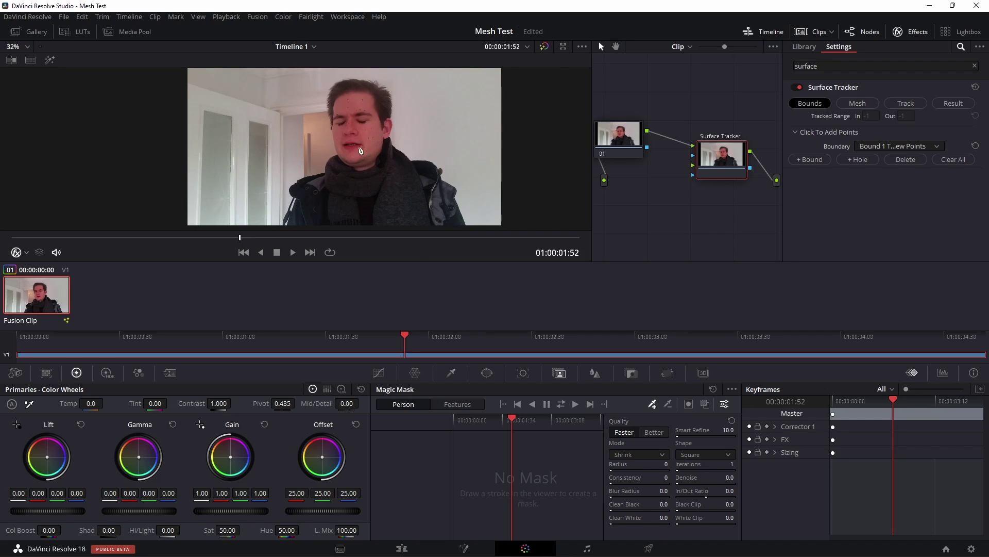
scroll(387, 150, up, 5)
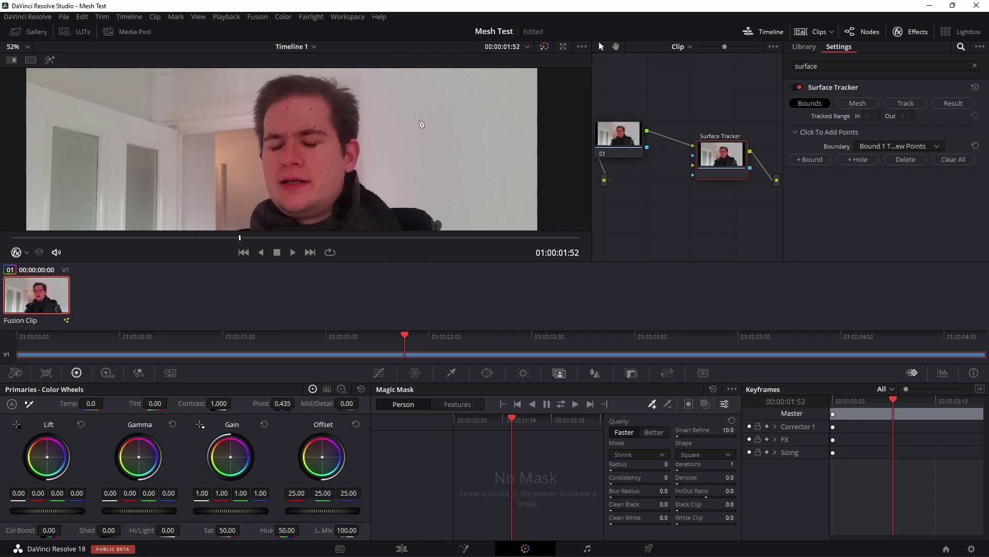
drag(245, 238, 460, 246)
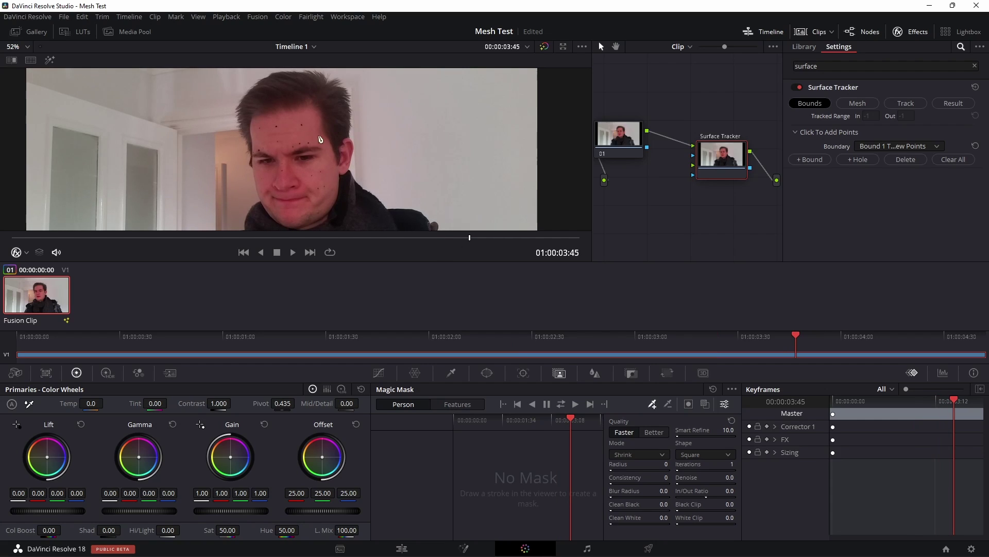
Step: Place boundary points around the face from forehead down to the chin and back up
drag(309, 126, 336, 101)
click(343, 91)
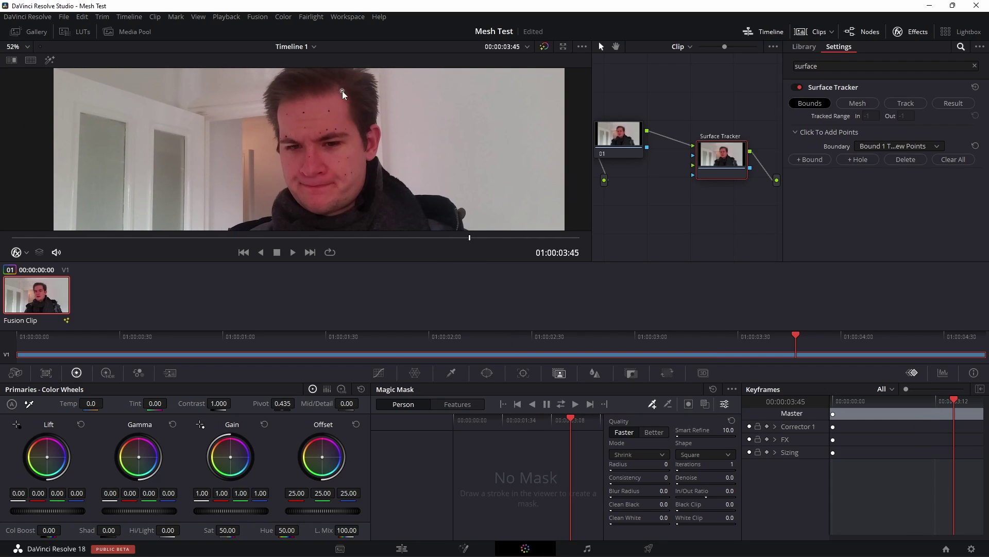
click(277, 98)
click(279, 151)
click(290, 190)
click(309, 211)
click(346, 207)
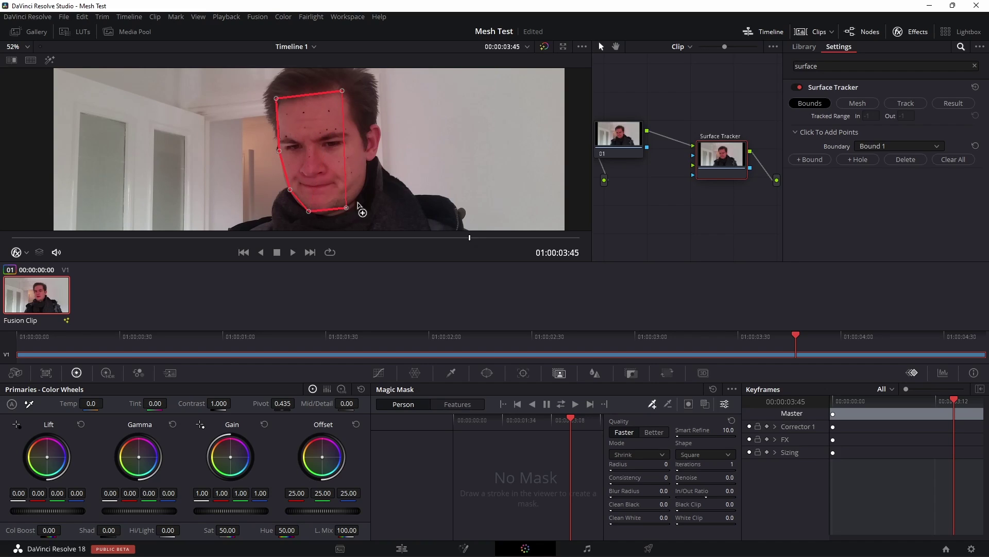
click(364, 175)
click(368, 146)
click(370, 87)
Step: Refine the forehead, upper-left and jaw boundary points, then generate the face mesh
drag(342, 91, 336, 79)
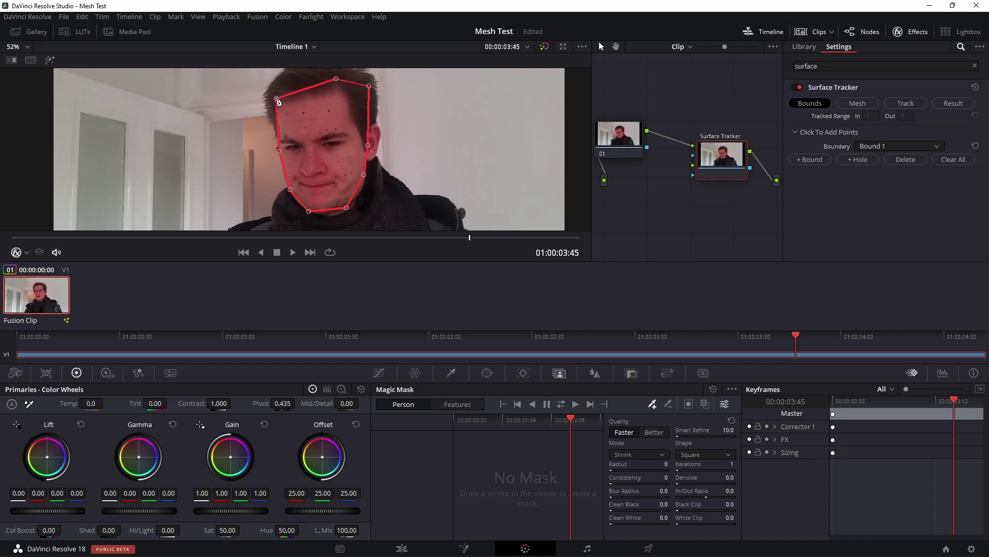
drag(277, 98, 270, 98)
drag(365, 175, 353, 76)
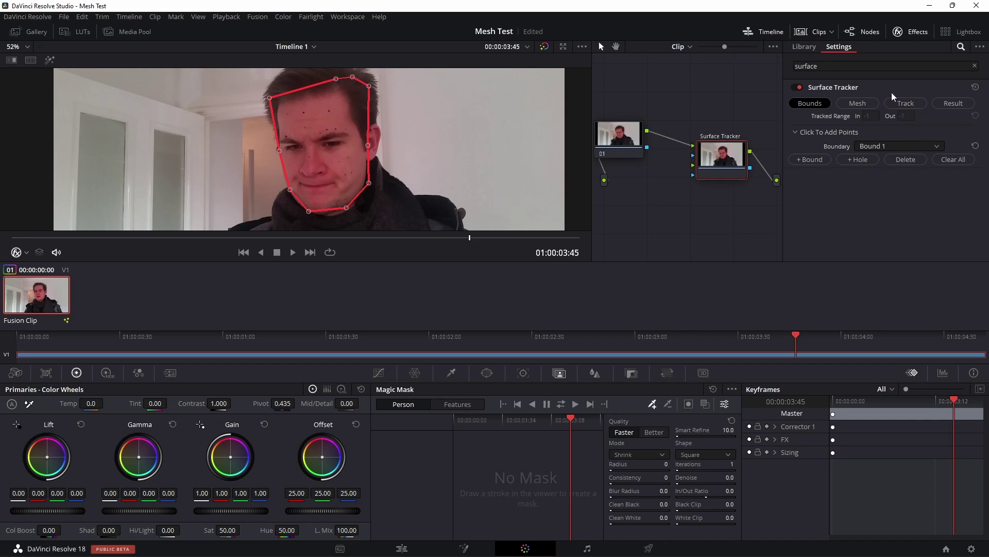
click(853, 104)
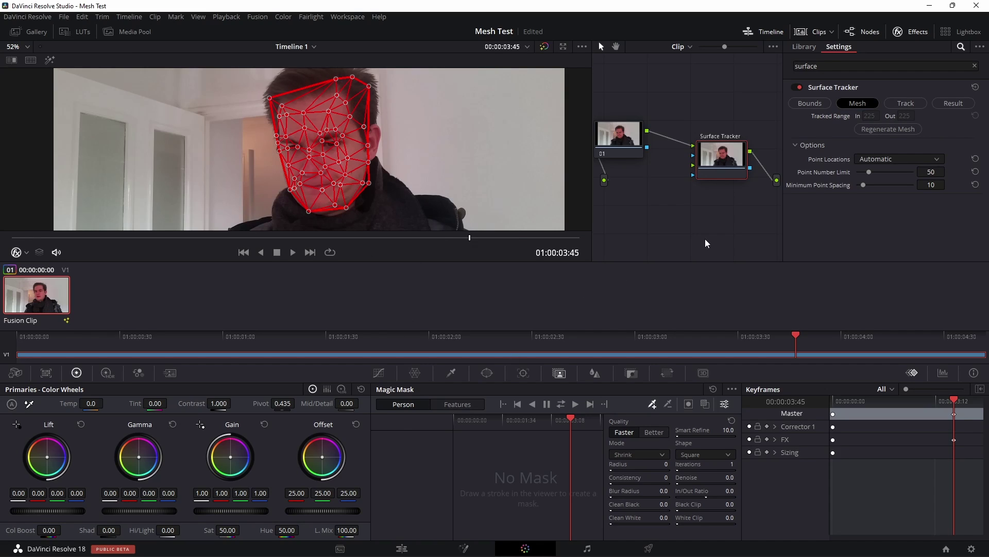
Step: Try Uniform Grid, revert Point Locations to Automatic, and set Point Number Limit to 55
click(873, 159)
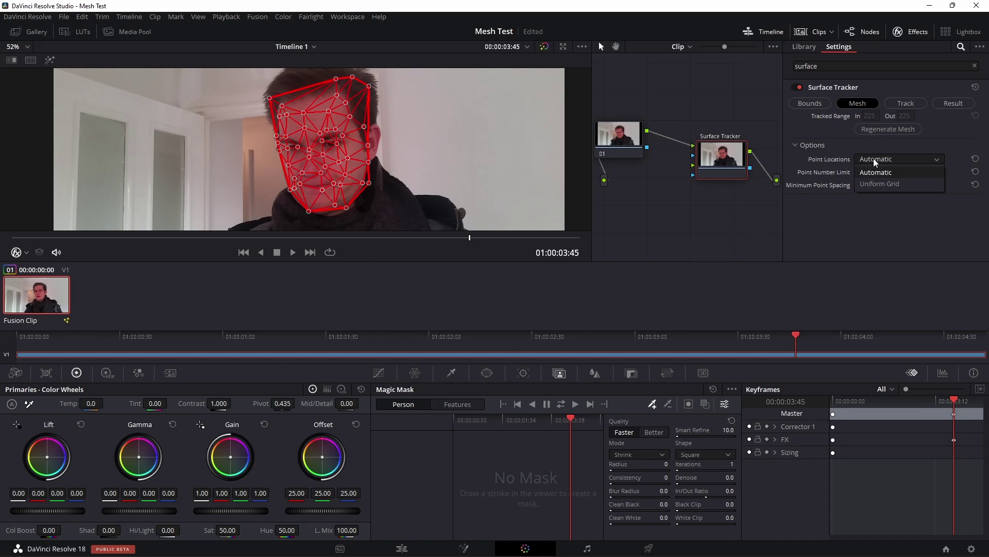
click(893, 184)
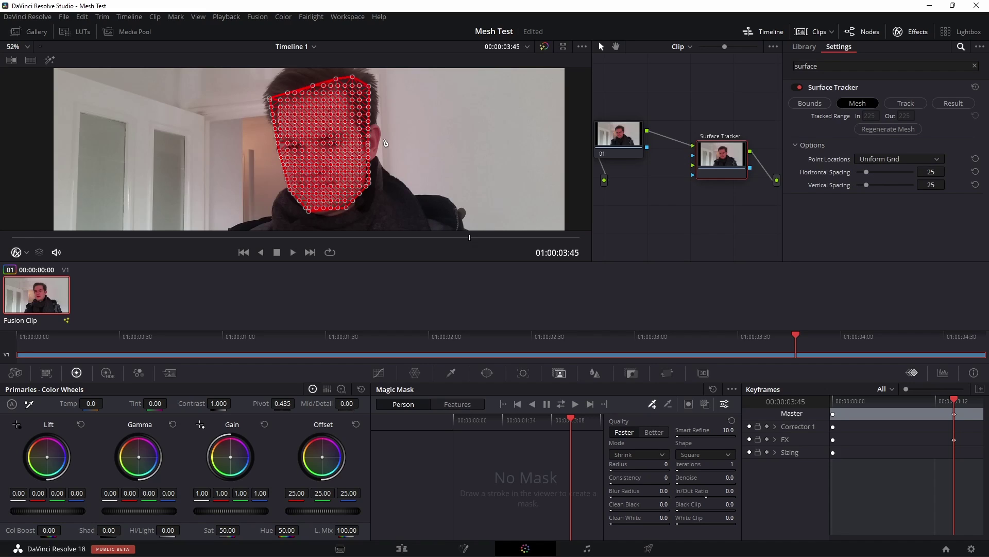
click(876, 159)
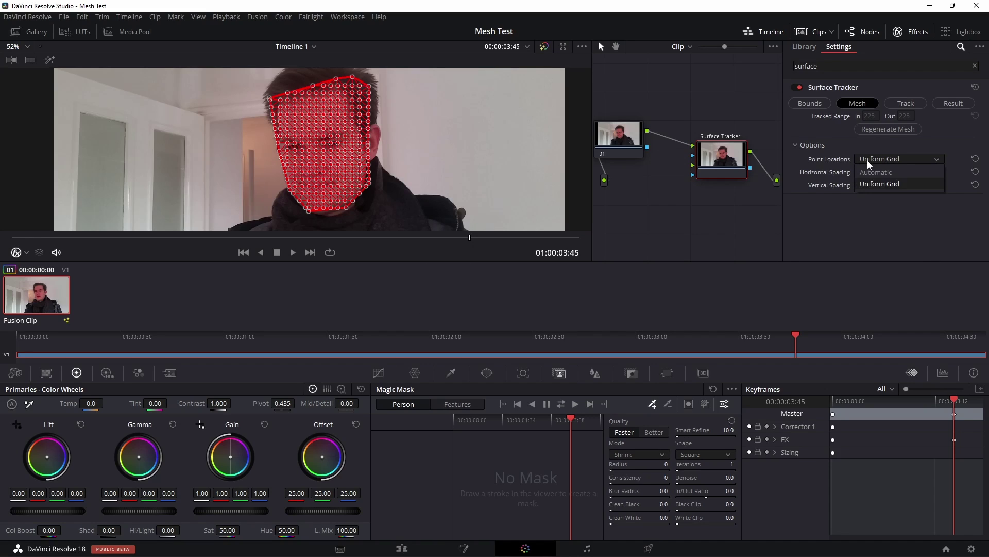
click(886, 173)
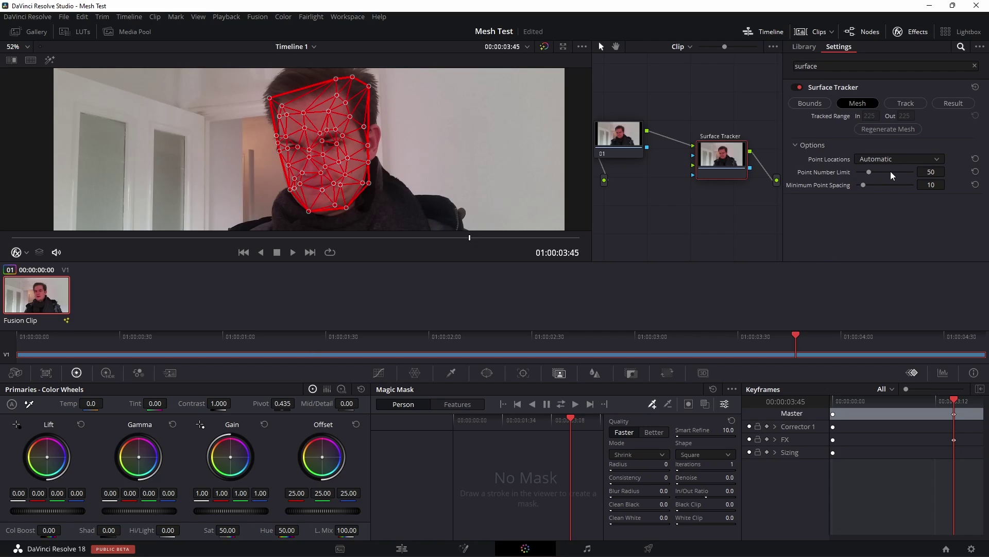
drag(877, 171, 892, 172)
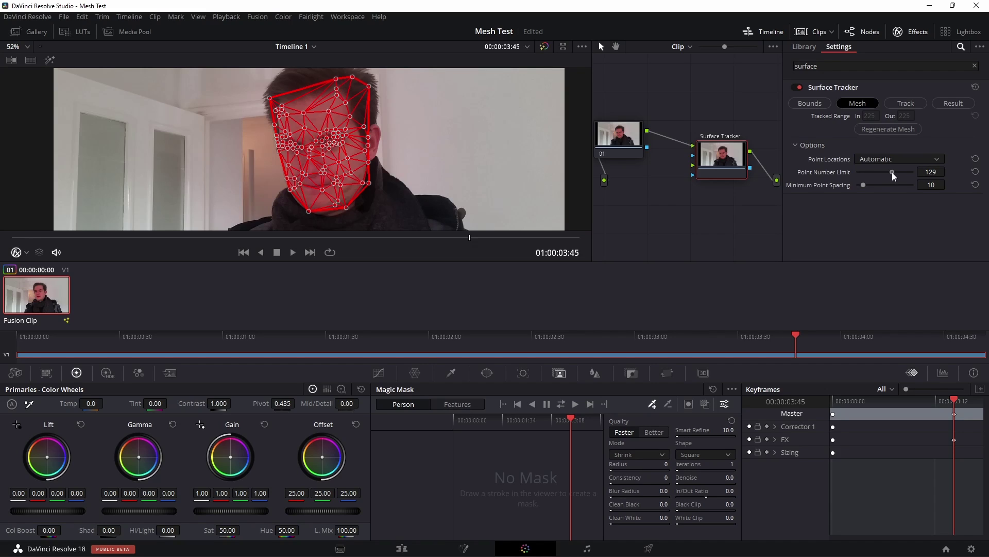
drag(892, 172, 870, 178)
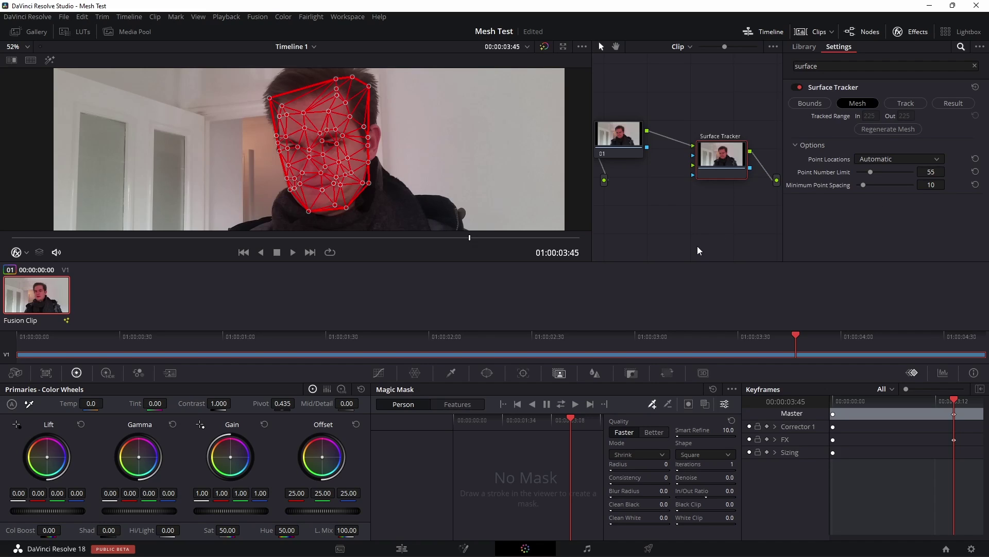
click(898, 107)
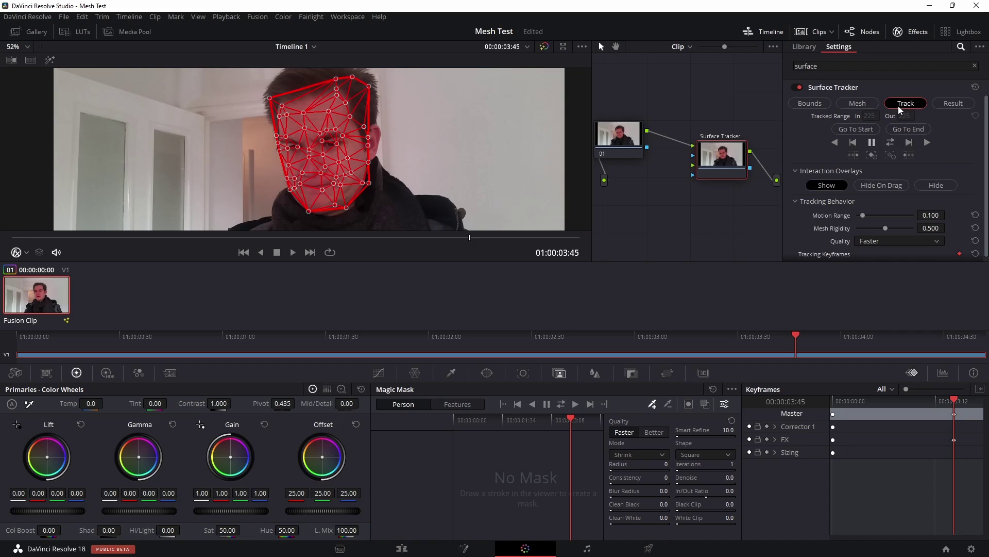
Step: Change the Surface Tracker's tracking Quality from Faster to Better
scroll(894, 206, down, 1)
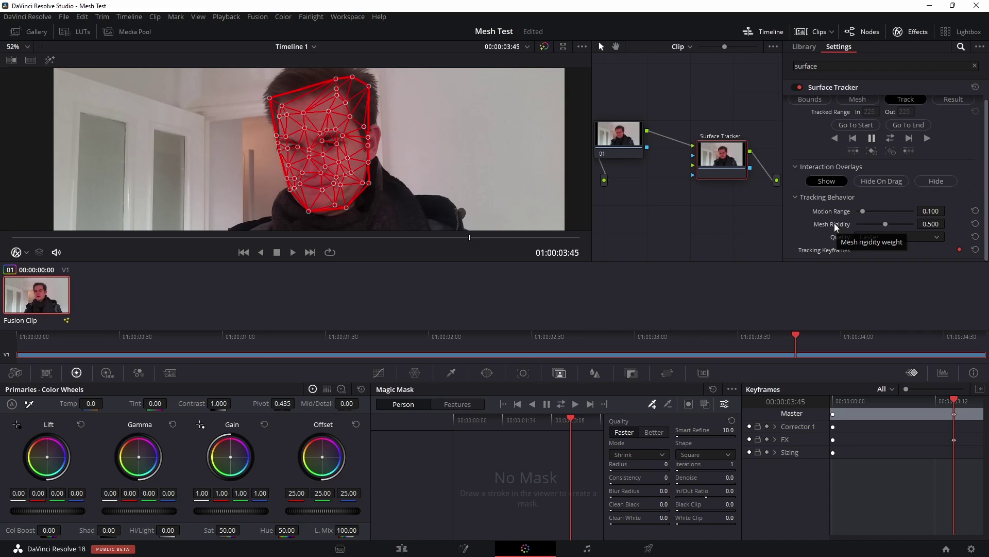
click(885, 238)
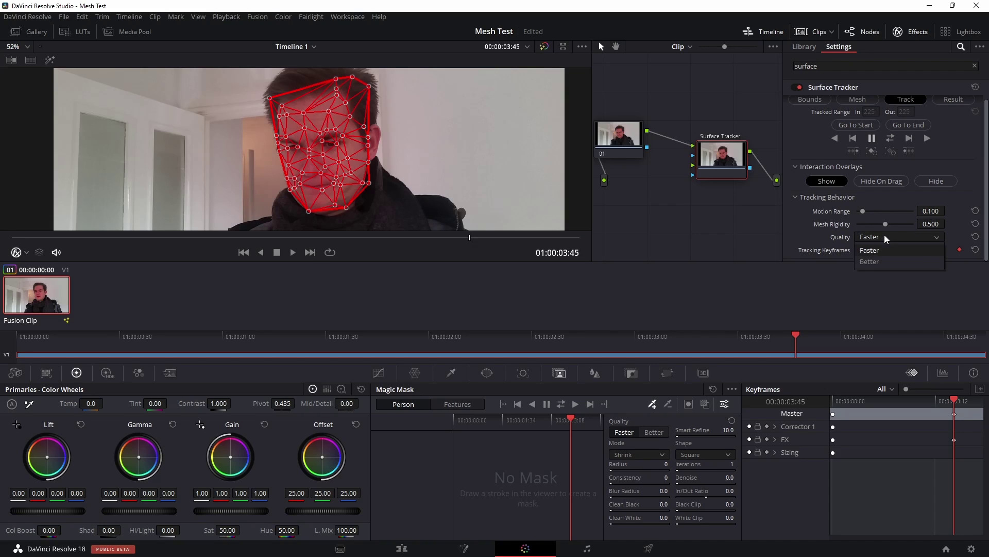
click(878, 261)
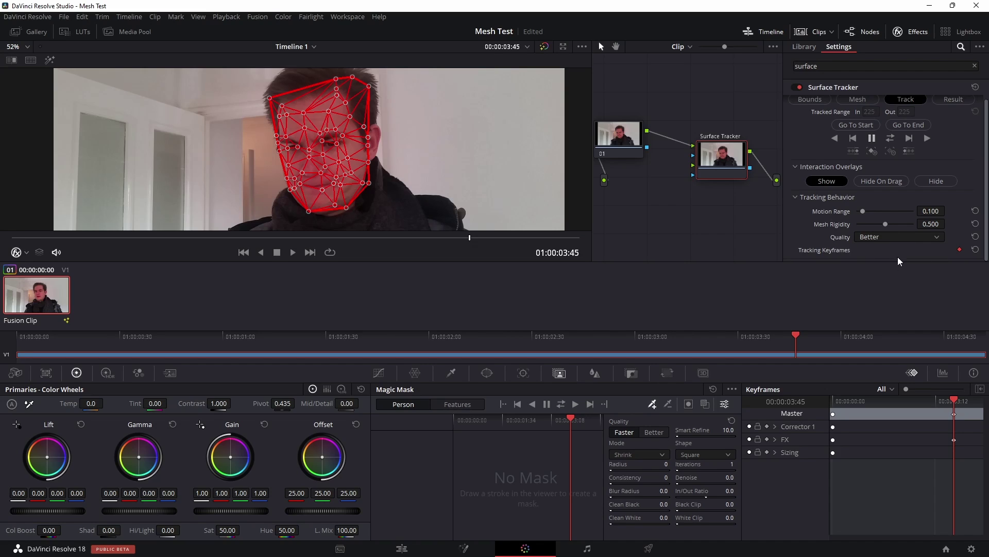
scroll(917, 191, up, 1)
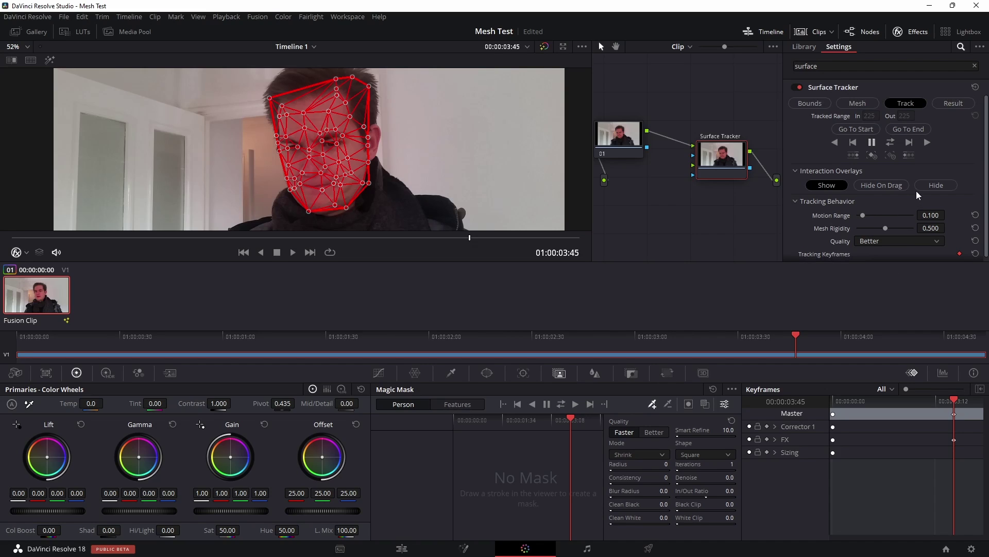
Step: Track the face mesh forward, then backward to the start, covering frames 0 to 279
click(925, 142)
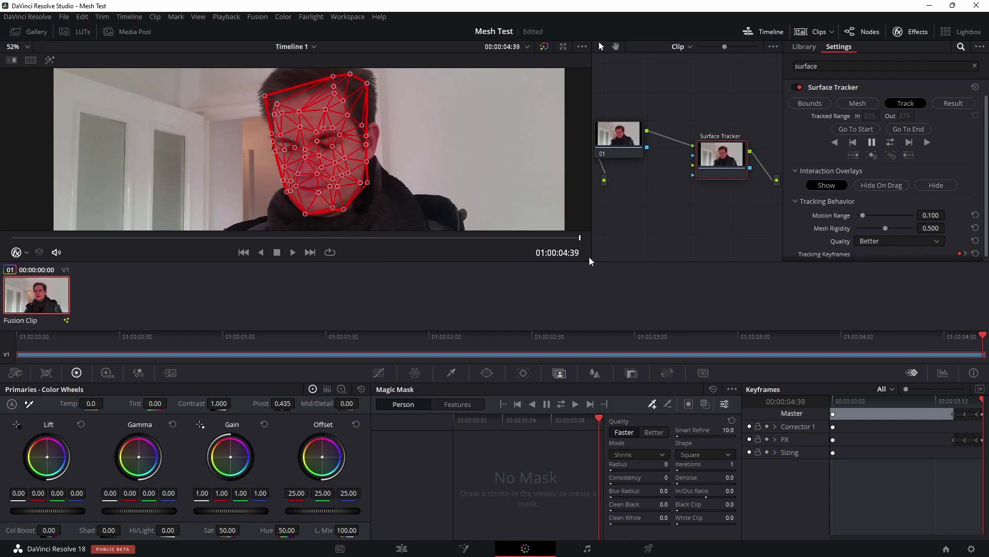
drag(580, 240, 542, 239)
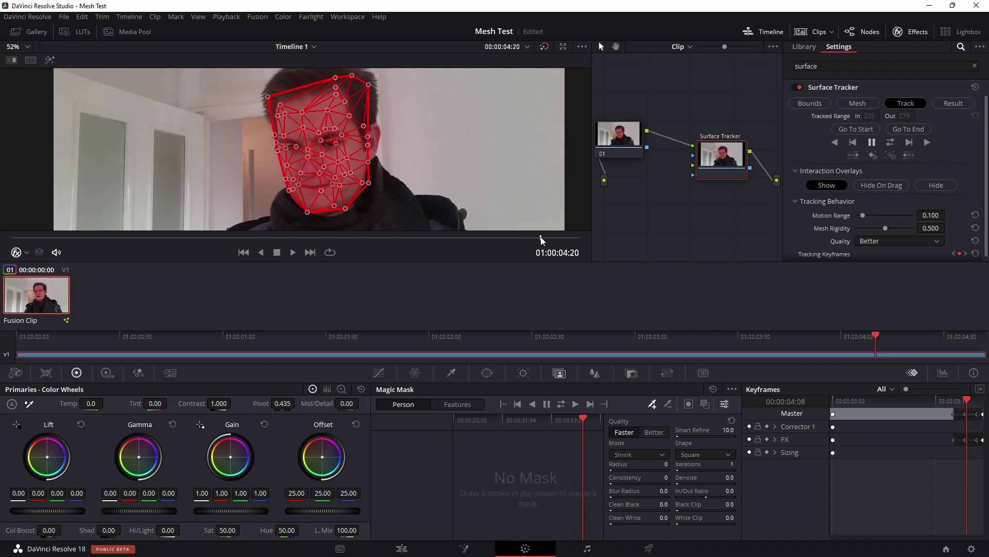
click(846, 128)
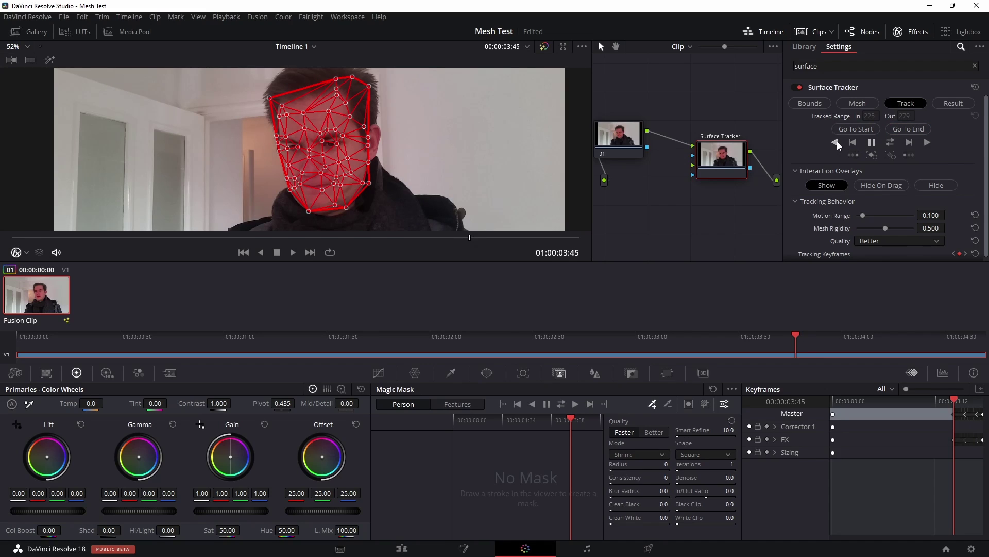
click(836, 142)
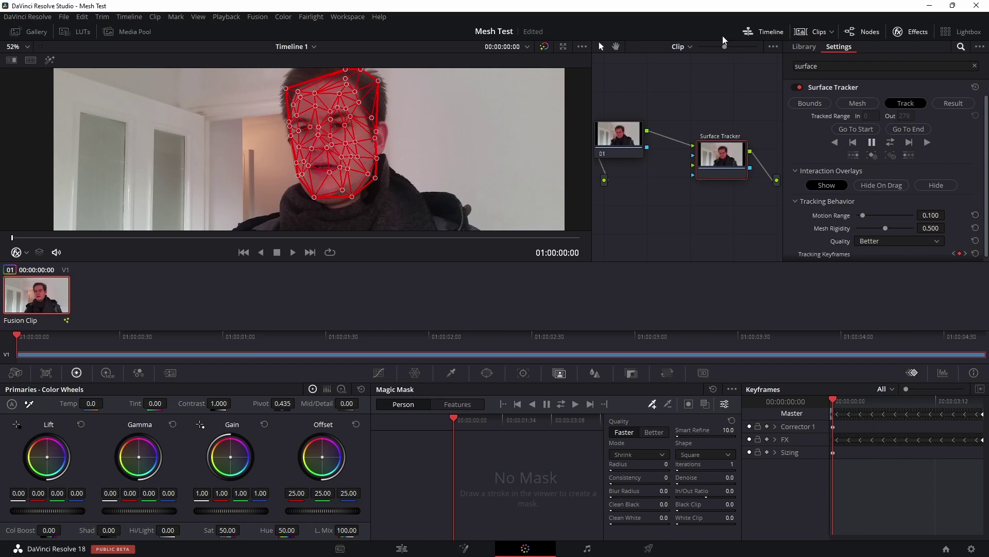
drag(14, 236, 416, 237)
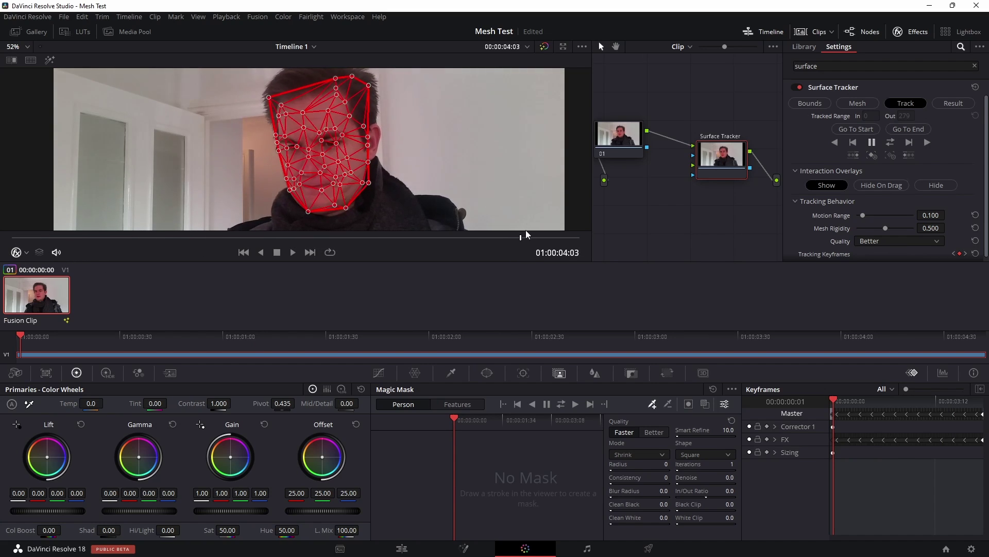
scroll(335, 195, up, 3)
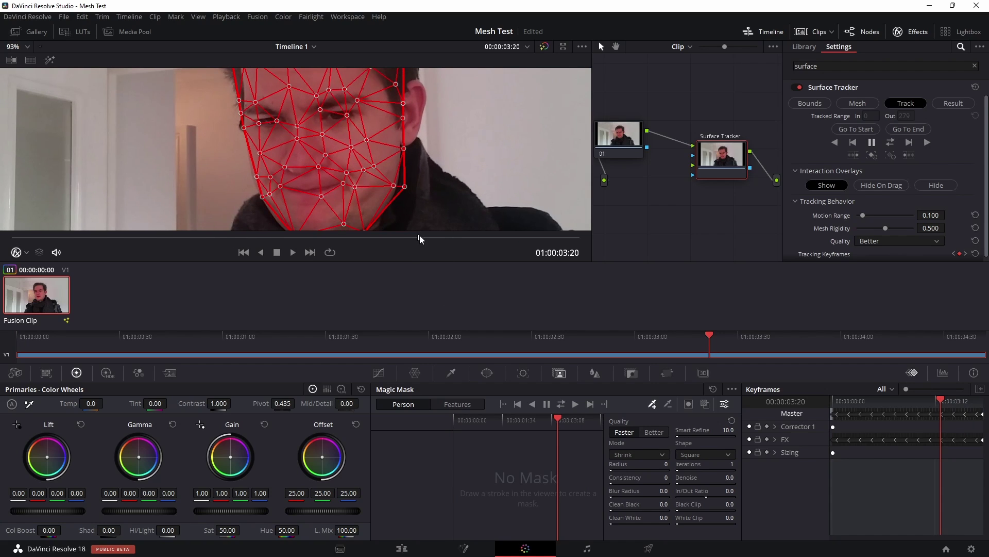
drag(420, 238, 383, 172)
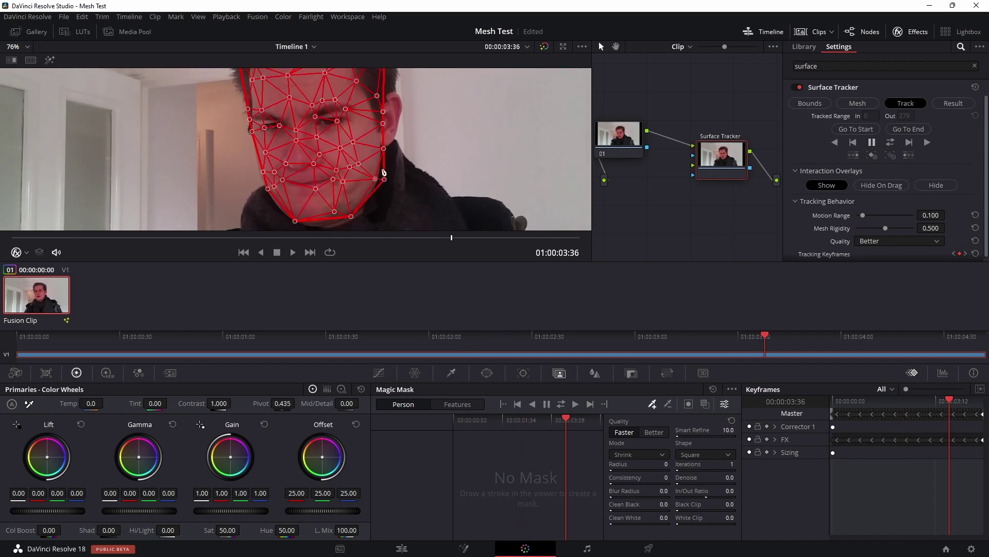
scroll(383, 172, down, 2)
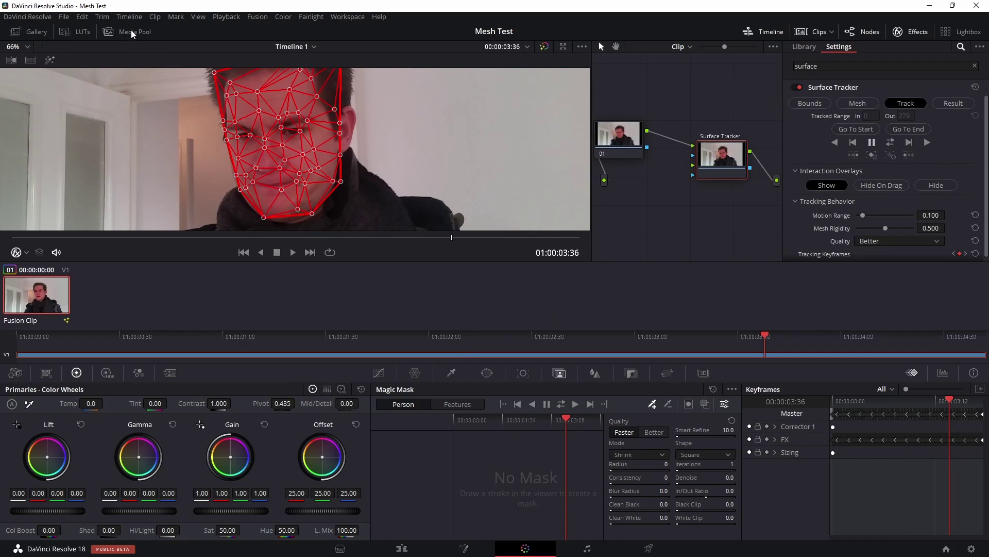
key(shift+z)
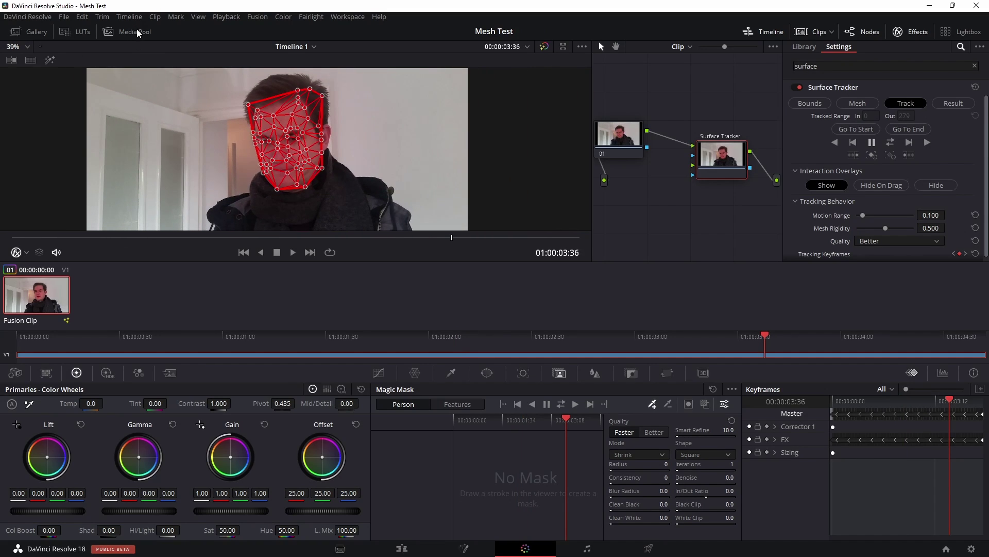
Step: Add the Skull-Tattoo clip as a node feeding the Surface Tracker input
click(135, 31)
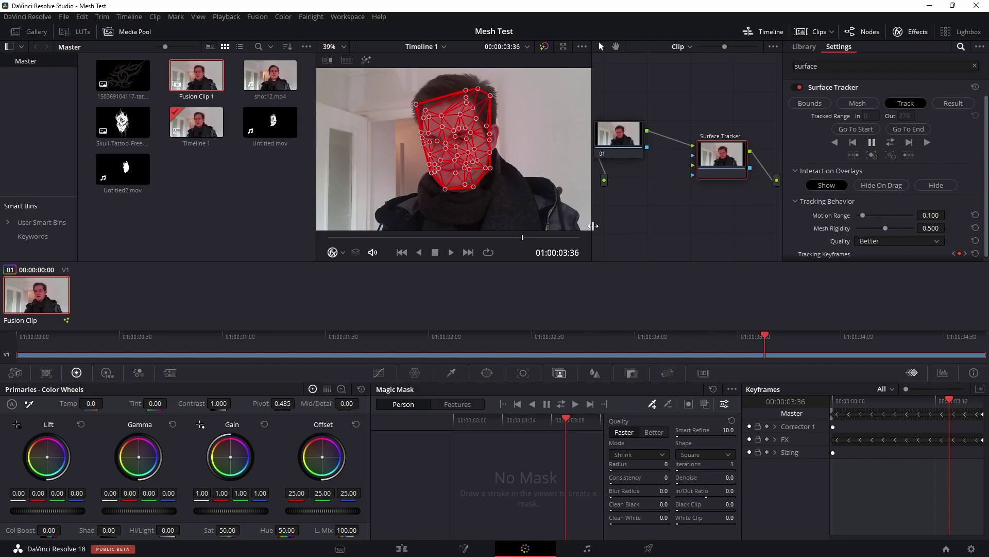
drag(592, 225, 566, 222)
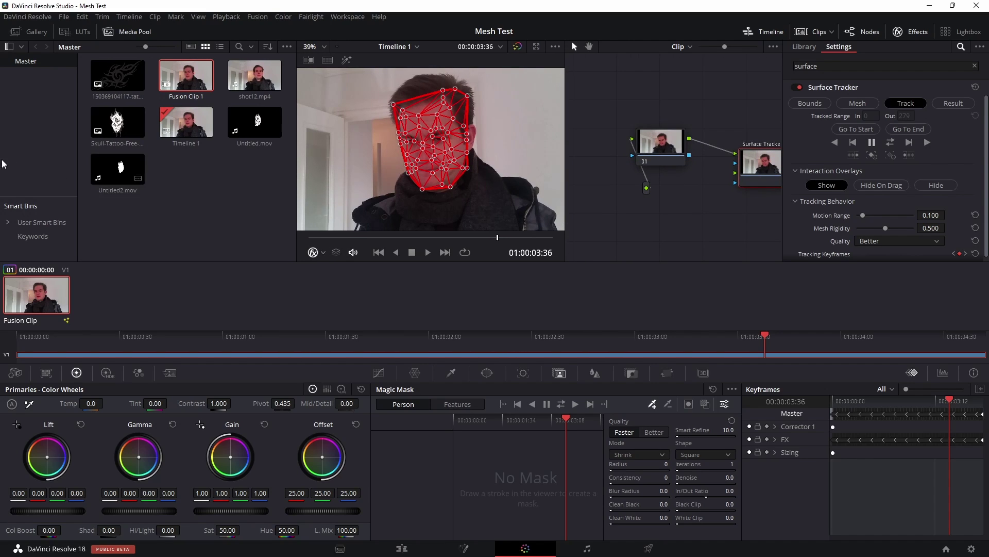
click(120, 123)
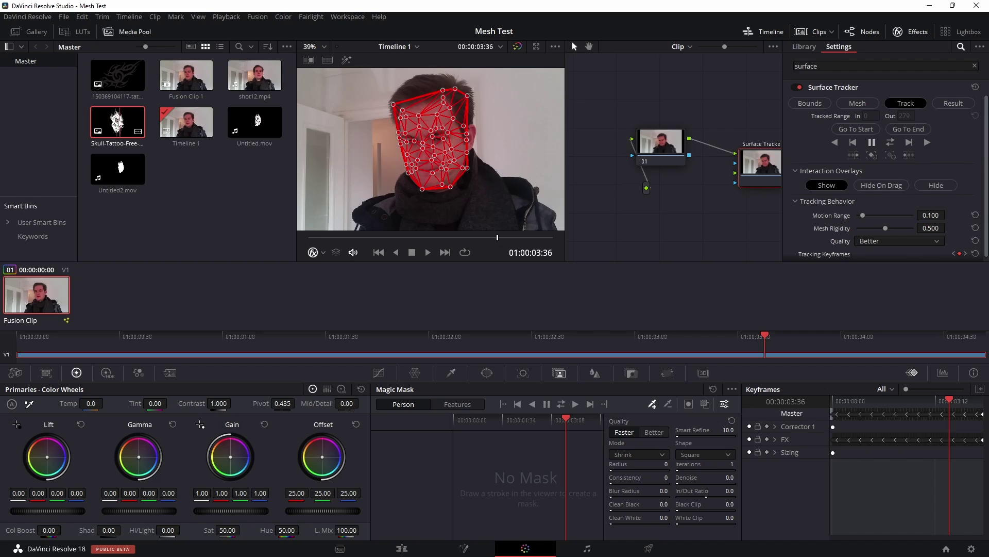
drag(118, 123, 669, 219)
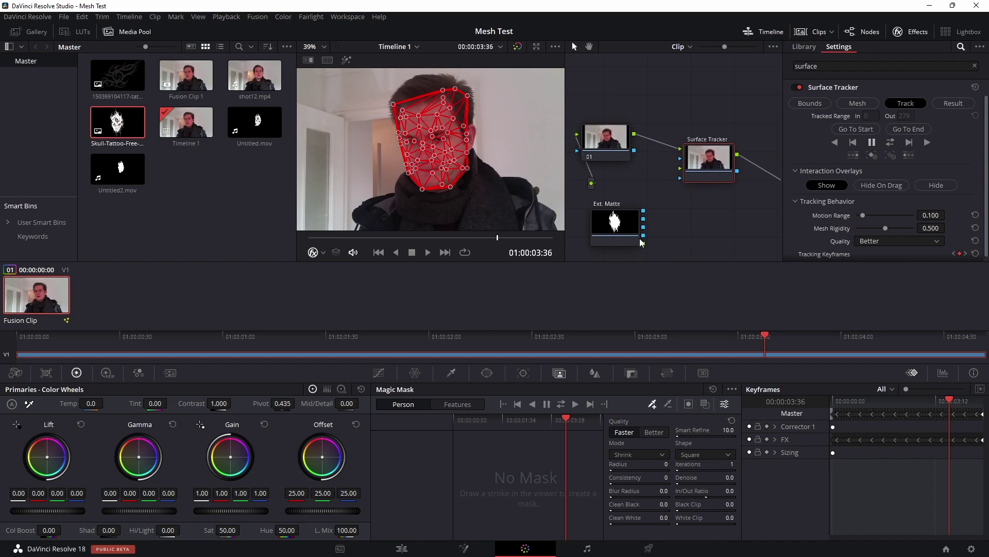
drag(666, 218, 681, 169)
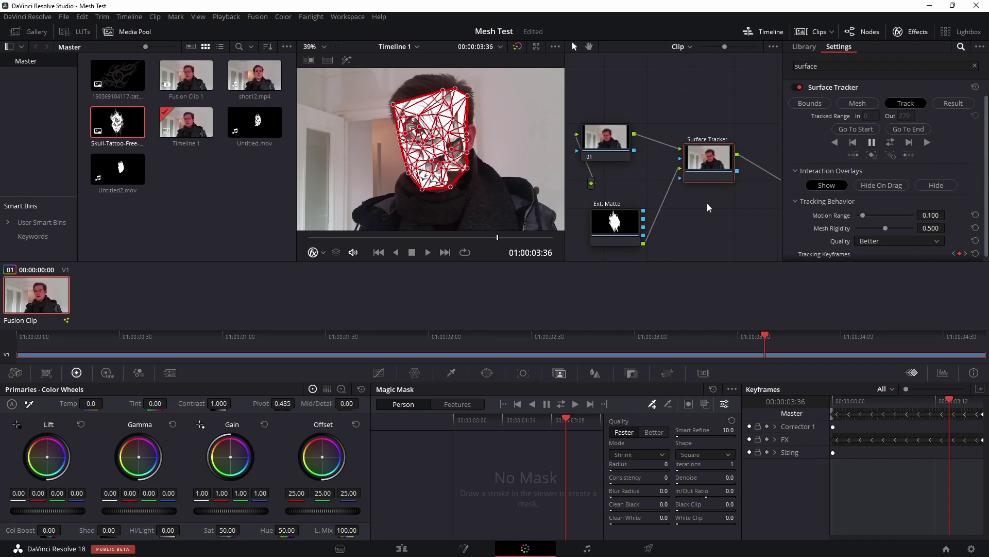
Step: Scrub and play the clip to check the skull warped onto the face
scroll(503, 235, up, 3)
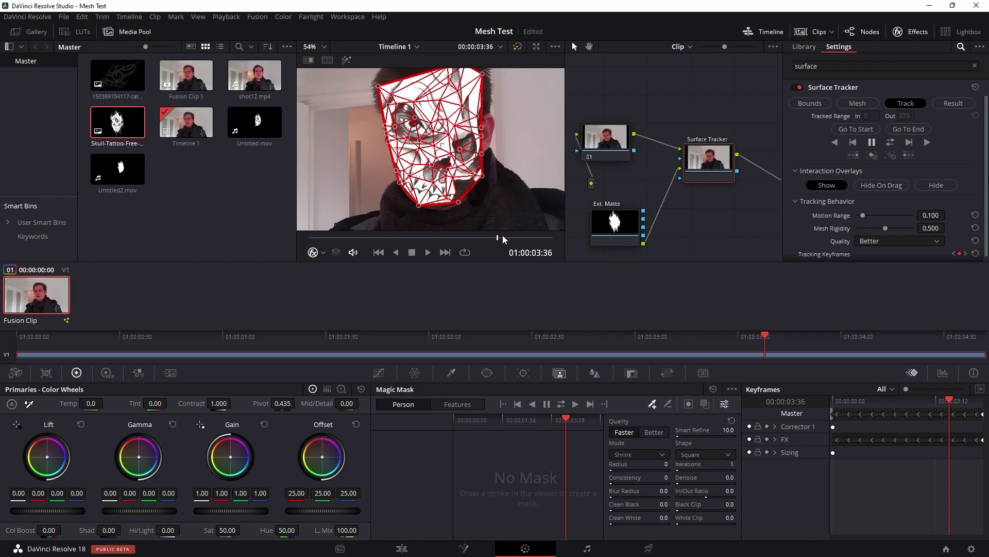
mouse_move(477, 236)
mouse_down()
mouse_move(401, 233)
mouse_move(463, 238)
mouse_up()
key(space)
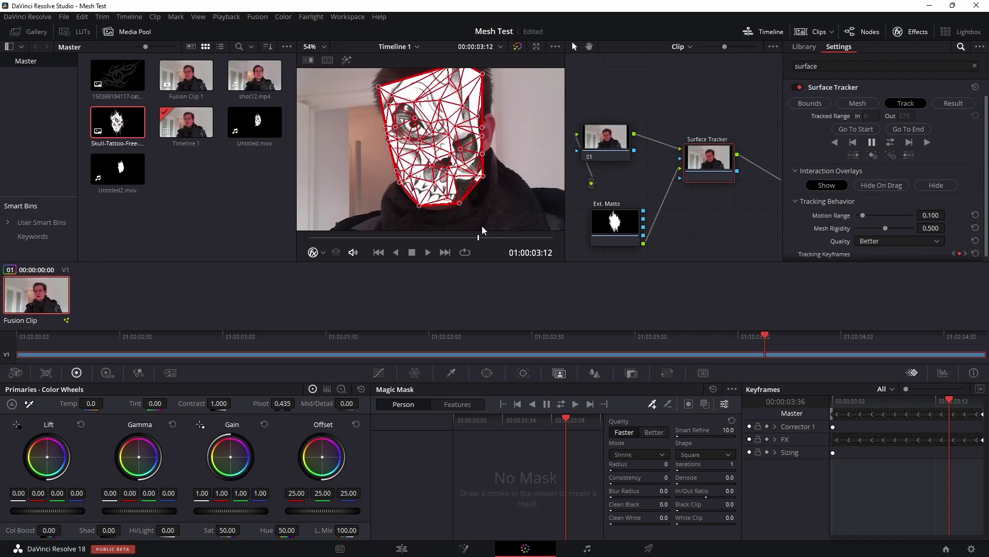
drag(502, 230, 484, 227)
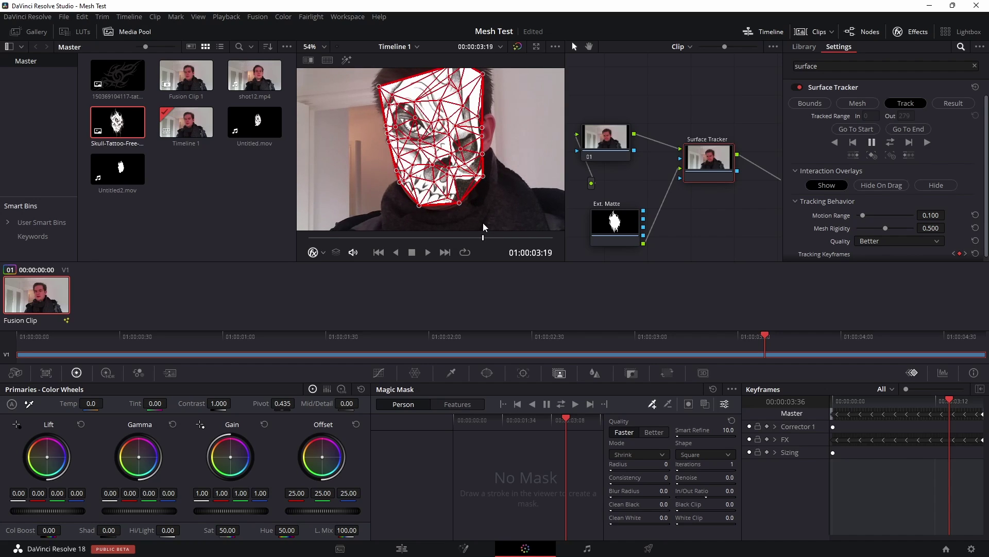
Step: In the Result tab, preview the Warp Input 1's Alpha and Warp Input onto Blank outputs
click(948, 104)
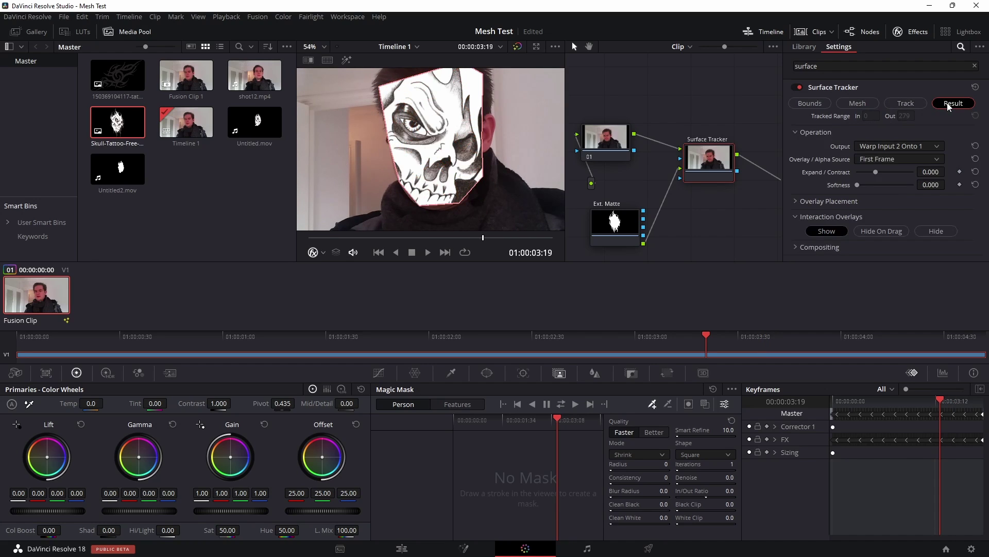
click(894, 147)
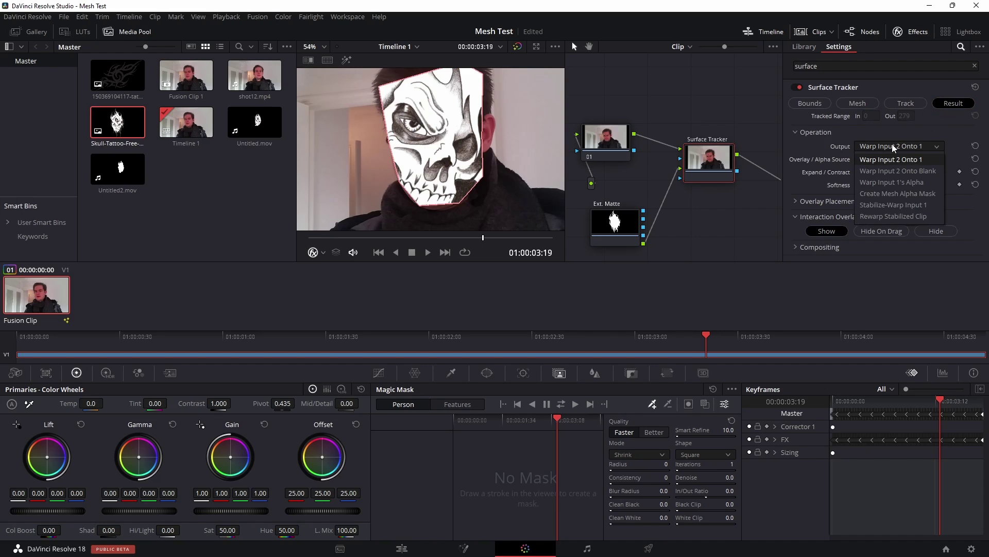
click(927, 161)
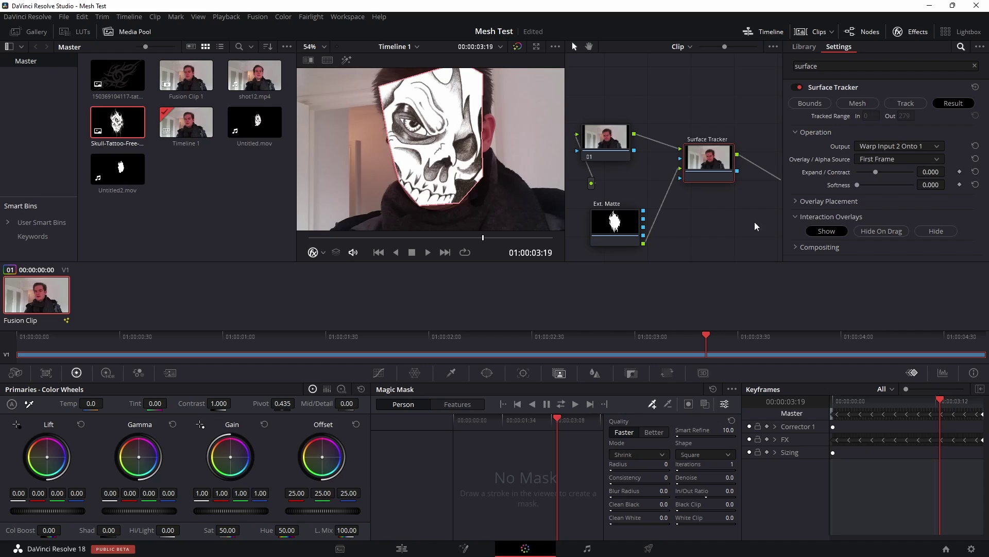
click(926, 147)
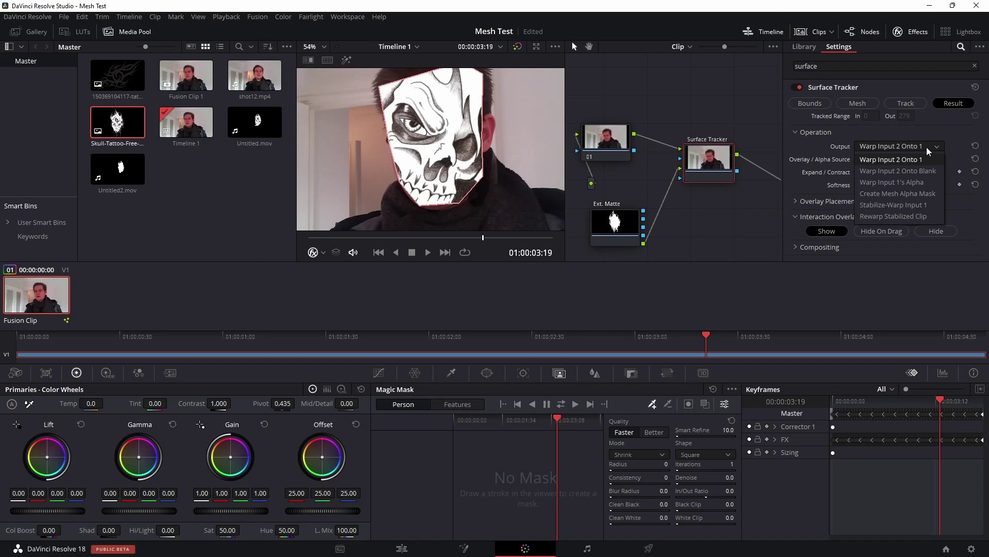
click(923, 181)
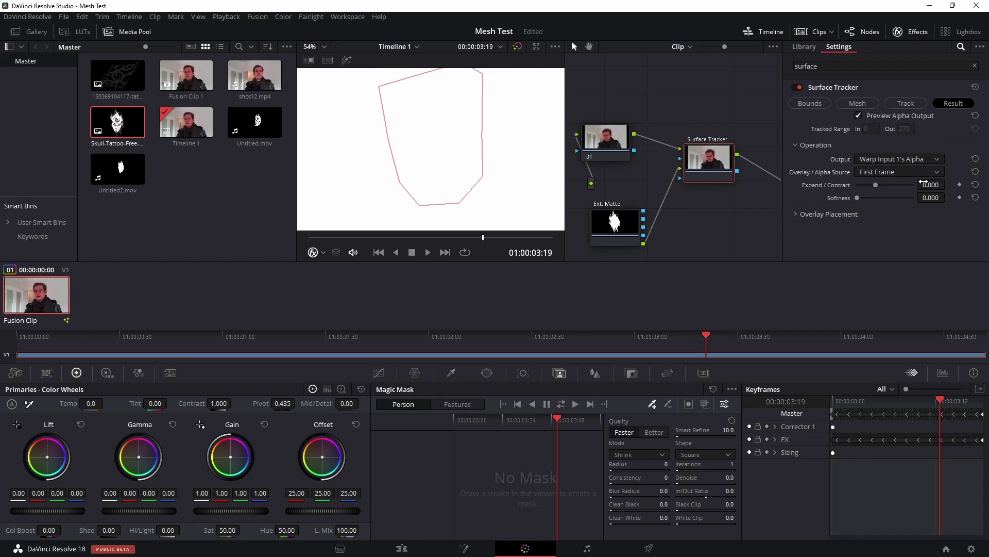
click(905, 158)
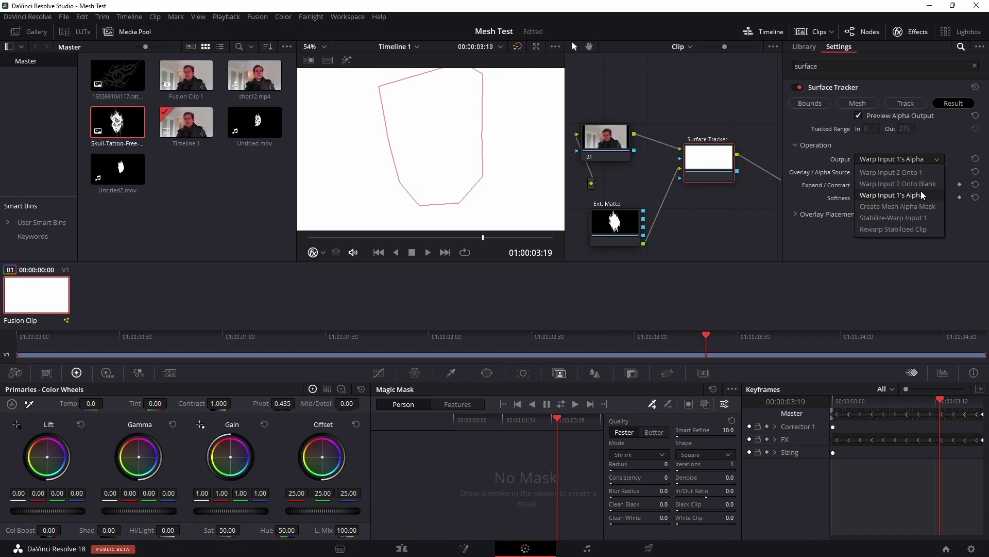
click(917, 183)
Step: Set Output back to Warp Input 2 Onto 1 and expand Overlay Placement
scroll(489, 149, down, 3)
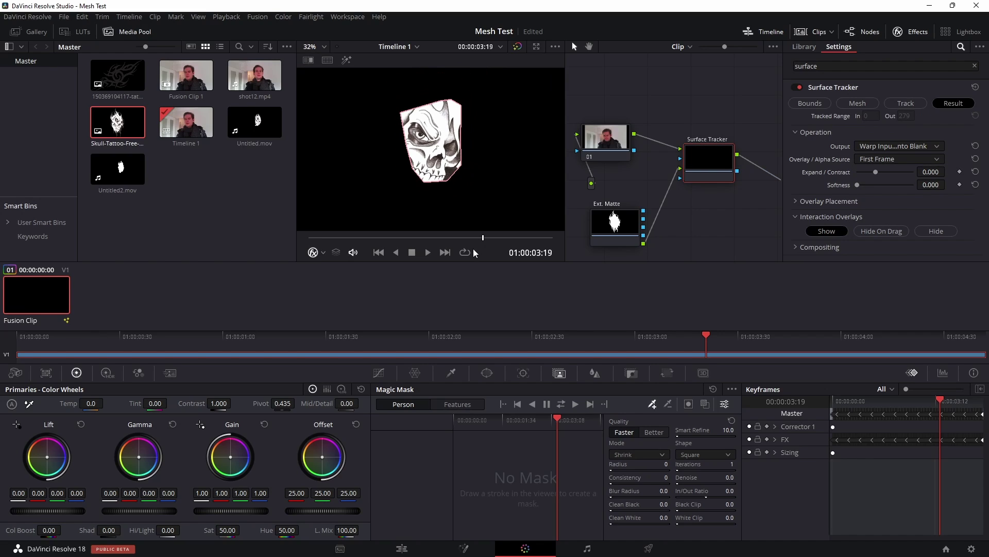
click(926, 147)
click(902, 161)
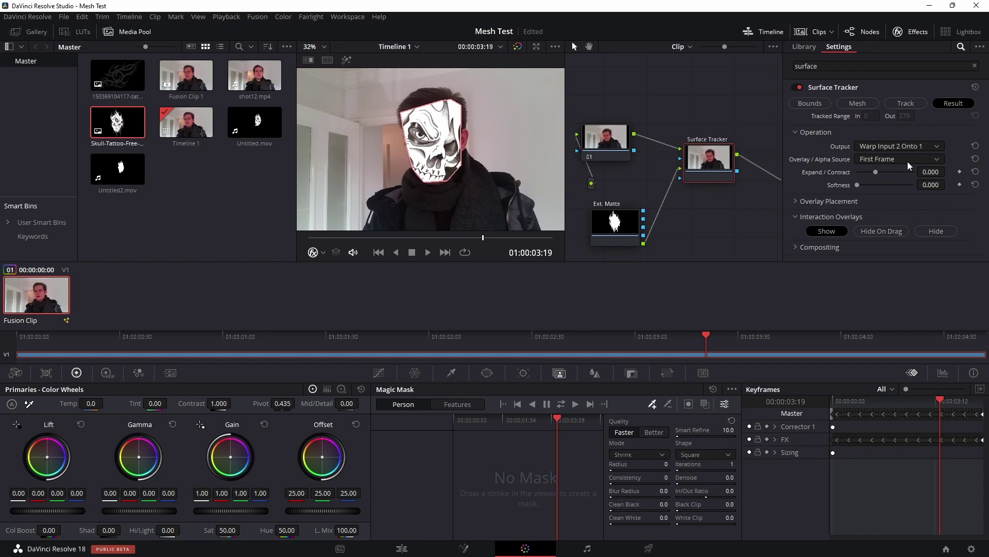
click(795, 202)
scroll(834, 206, down, 2)
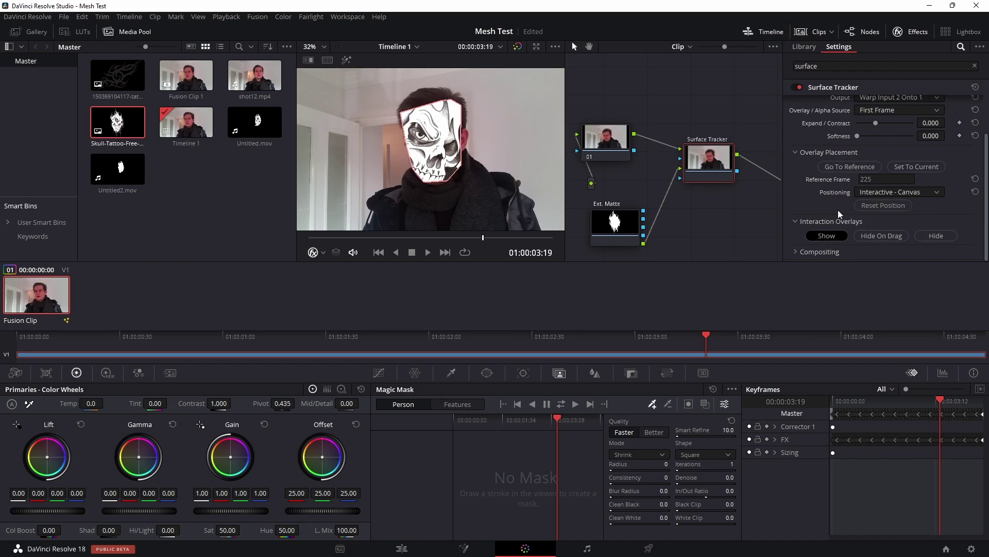
Step: Switch the overlay Positioning from Interactive - Canvas to Sliders
click(922, 192)
click(920, 197)
click(933, 193)
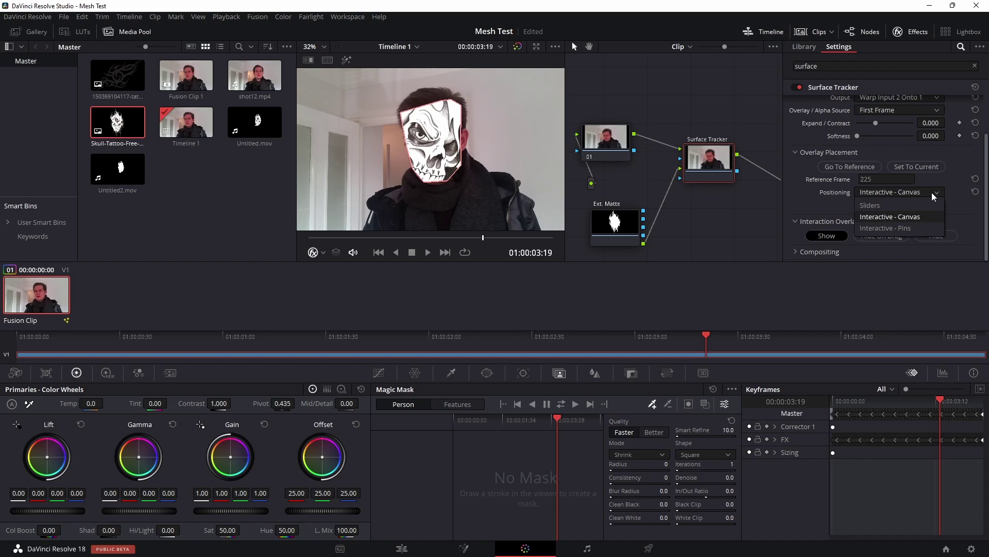
click(911, 206)
scroll(922, 214, down, 5)
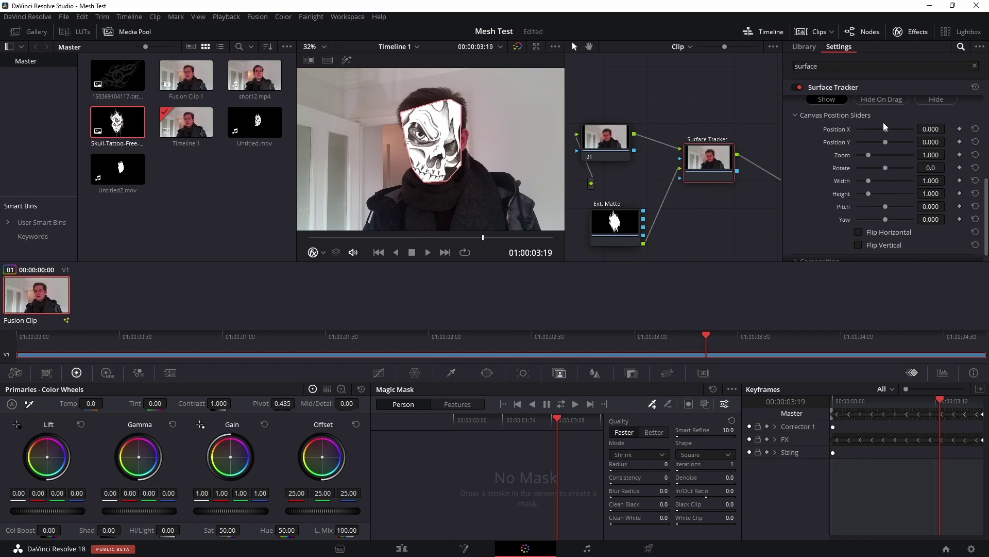
Step: Set the skull overlay to Position X 0.051, Position Y 0.023 and Zoom 0.593
mouse_move(885, 129)
mouse_down()
mouse_move(858, 155)
mouse_move(887, 129)
mouse_move(862, 153)
mouse_move(888, 141)
mouse_up()
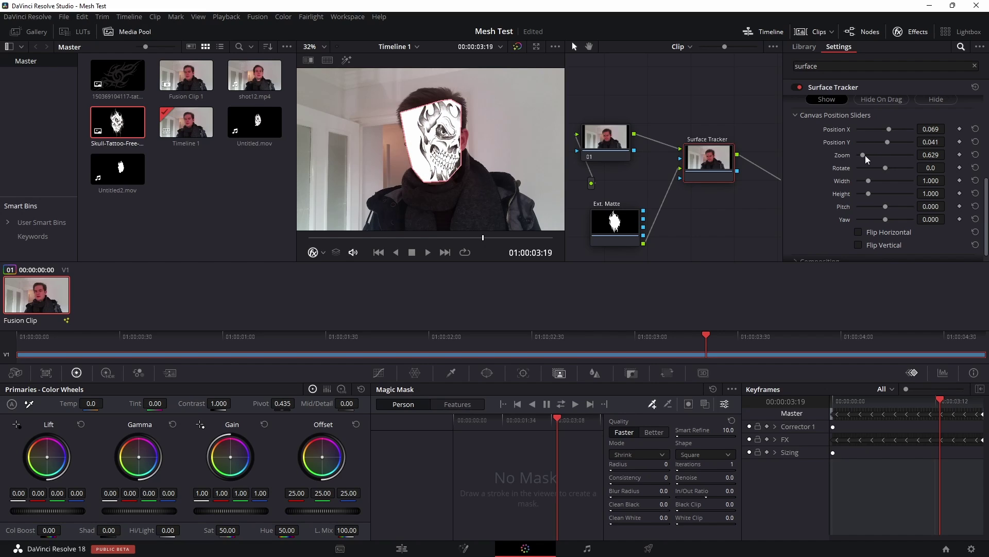
drag(884, 142, 888, 130)
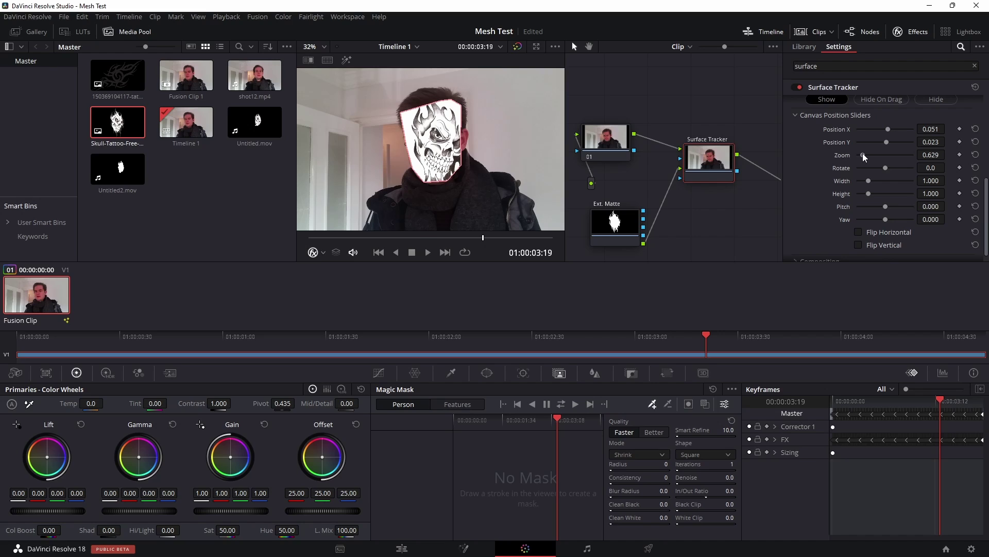
drag(862, 153, 861, 153)
scroll(430, 150, up, 5)
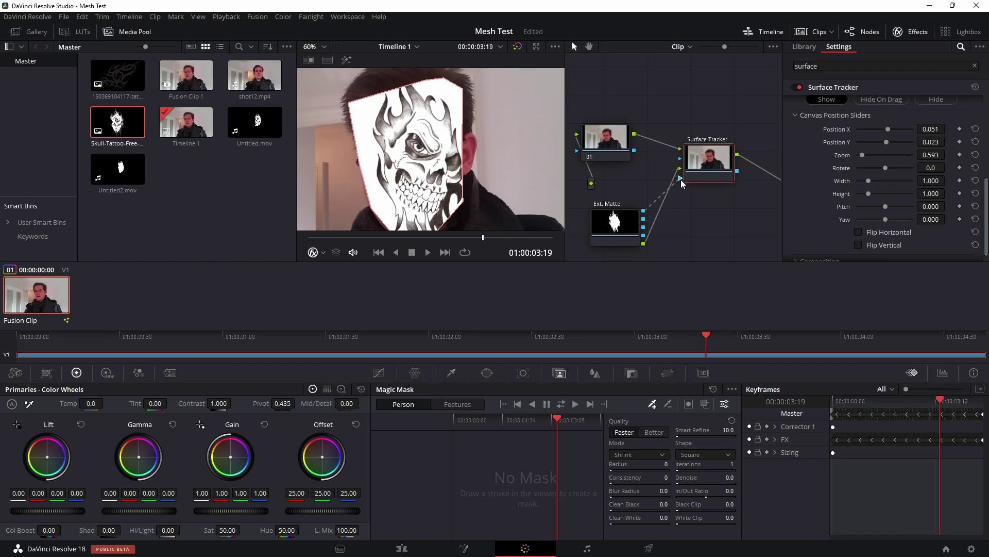
Step: Hide the media pool to widen the viewer and expand the Surface Tracker's Compositing settings
scroll(457, 145, down, 2)
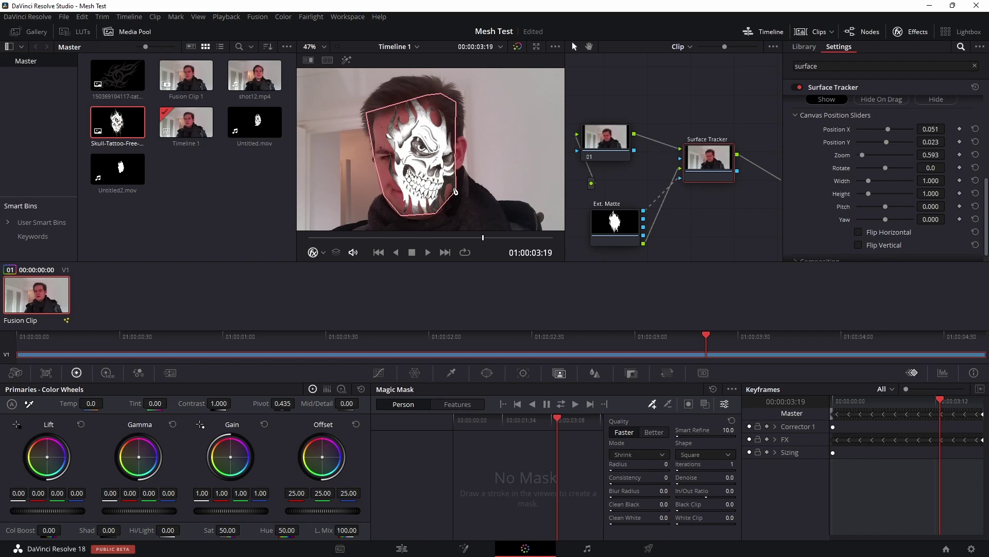
click(132, 30)
scroll(821, 202, down, 1)
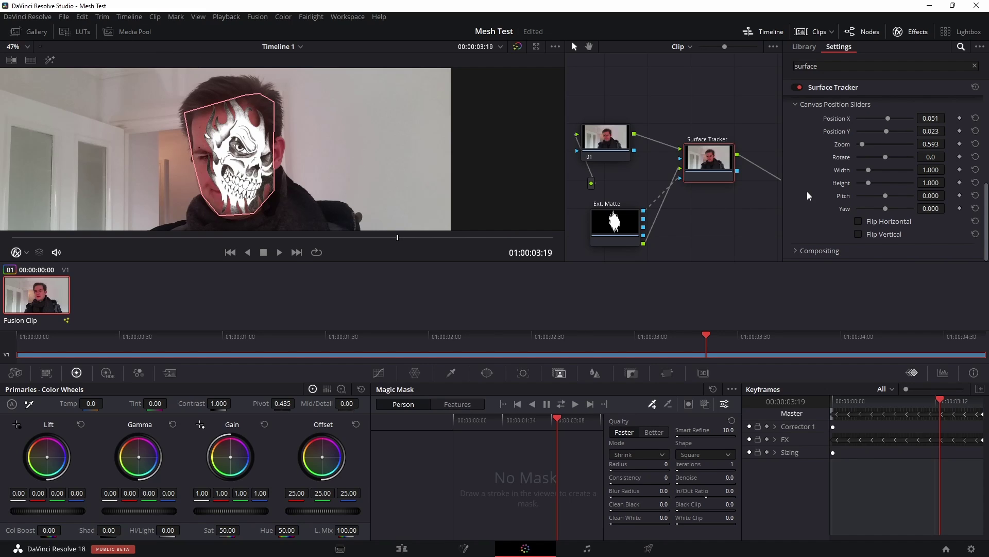
click(795, 251)
scroll(821, 209, down, 2)
Step: Set the Surface Tracker Composite Type to Multiply with opacity 0.523
click(884, 238)
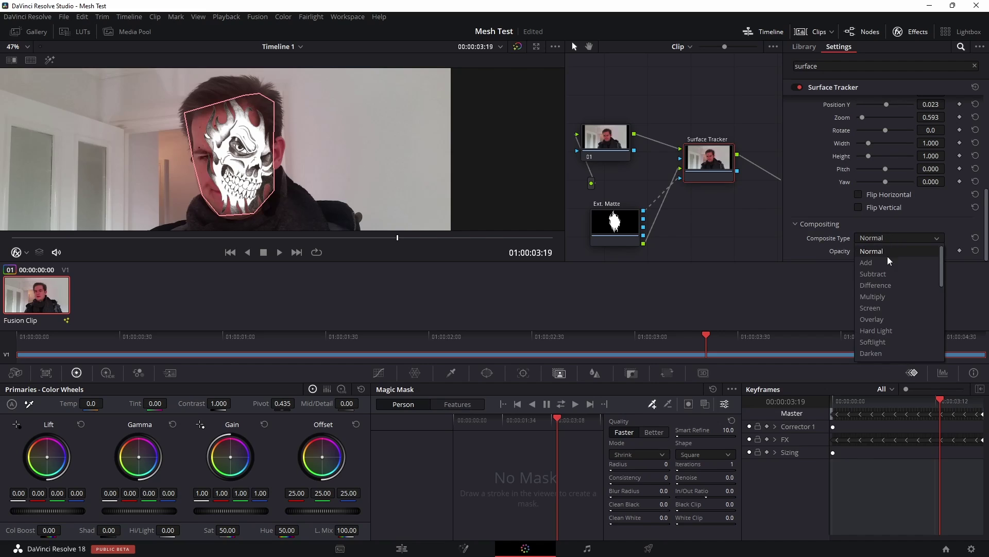
click(884, 297)
drag(916, 249, 888, 249)
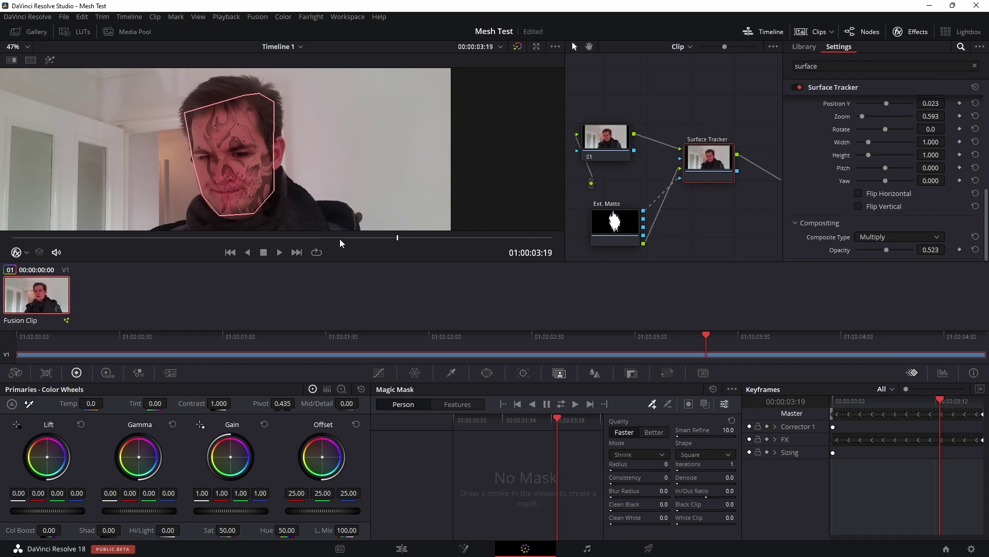
Step: Scrub through the clip around 01:00:01:35 to check how the tattoo tracks
drag(372, 239, 148, 227)
scroll(195, 221, up, 5)
click(196, 238)
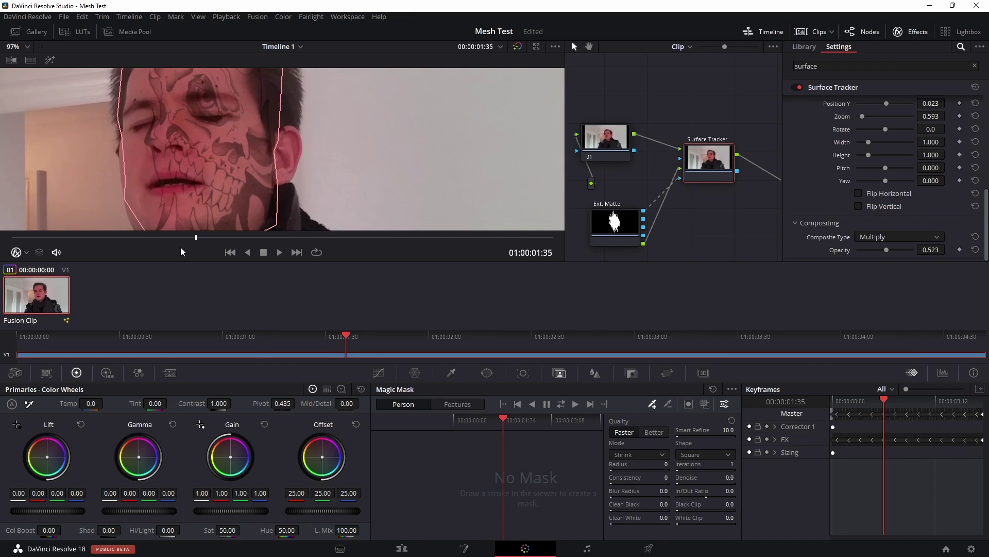
drag(202, 238, 292, 214)
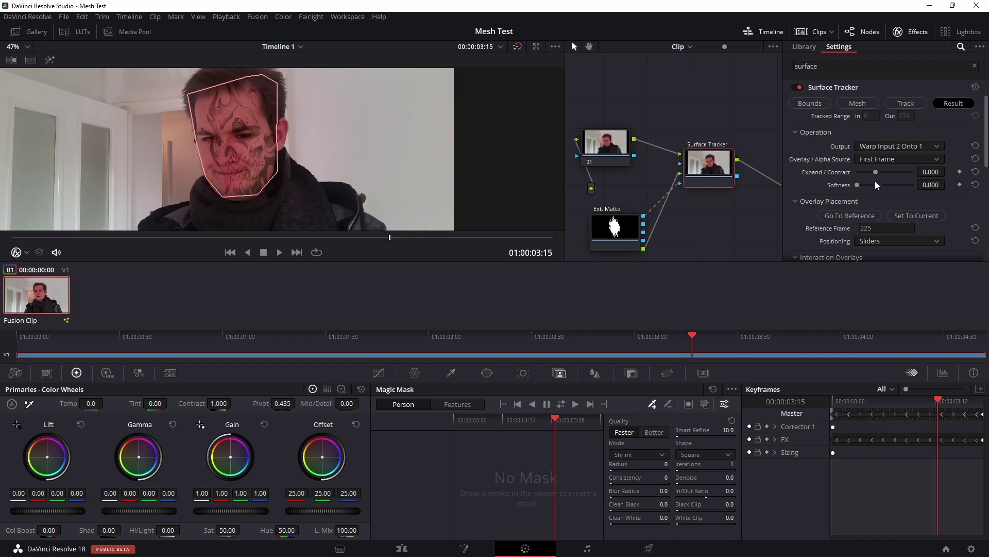
Step: Set the overlay edge Expand/Contract to -0.032 and Softness to 0.138
drag(875, 171, 911, 185)
drag(880, 177, 857, 183)
scroll(828, 232, down, 5)
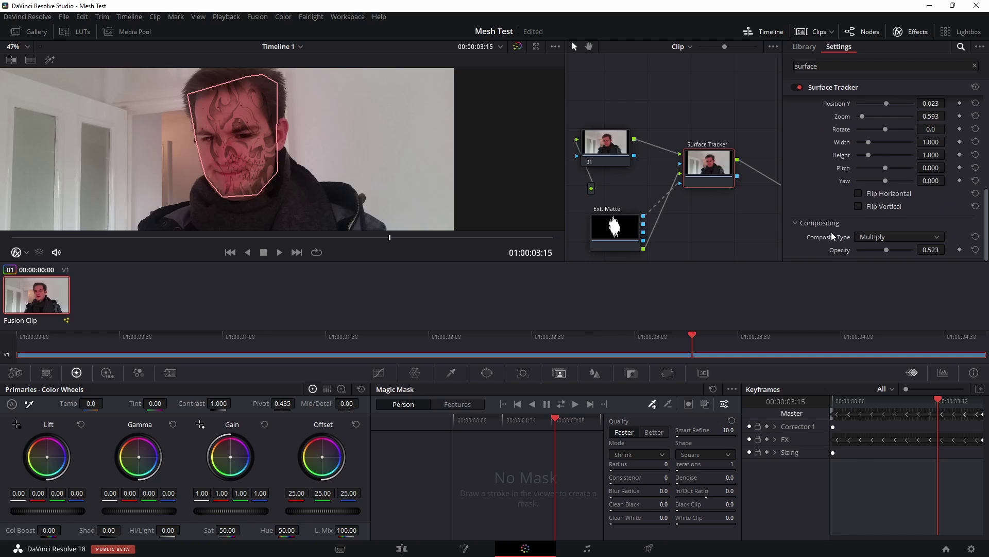
scroll(831, 232, up, 5)
scroll(845, 152, up, 1)
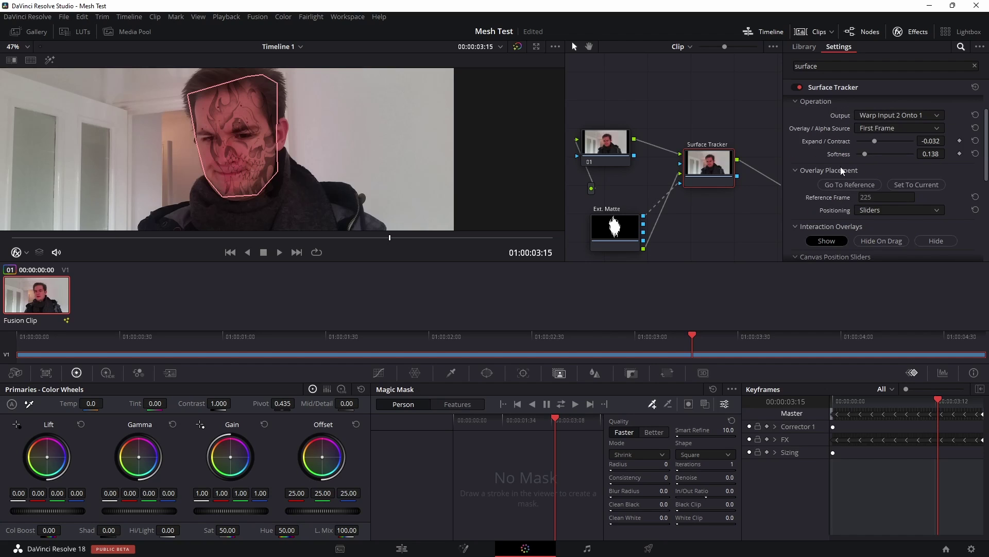
scroll(840, 166, down, 1)
Step: Hide the interaction overlays, then scrub back and play the clip to review the tattoo
click(933, 179)
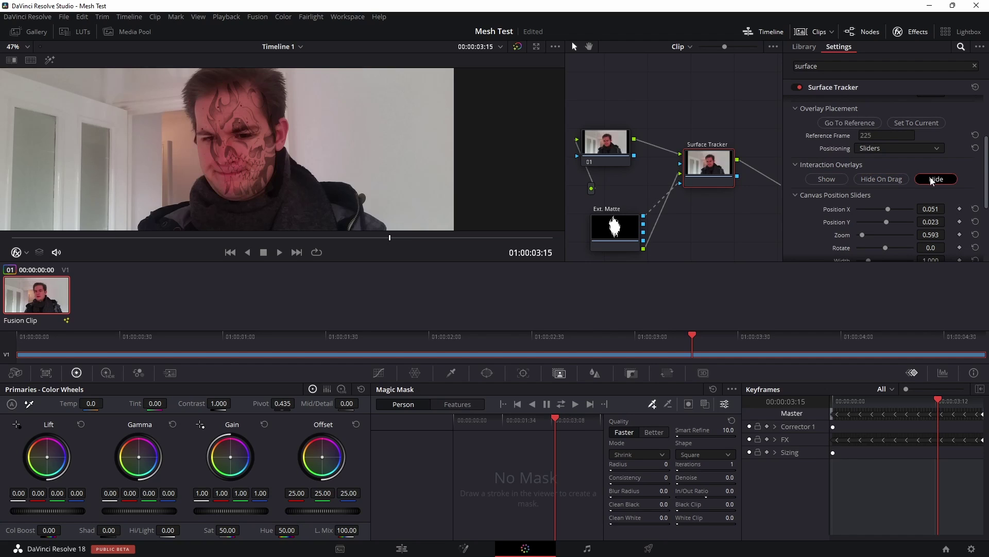
scroll(303, 130, down, 2)
drag(402, 240, 205, 237)
click(285, 254)
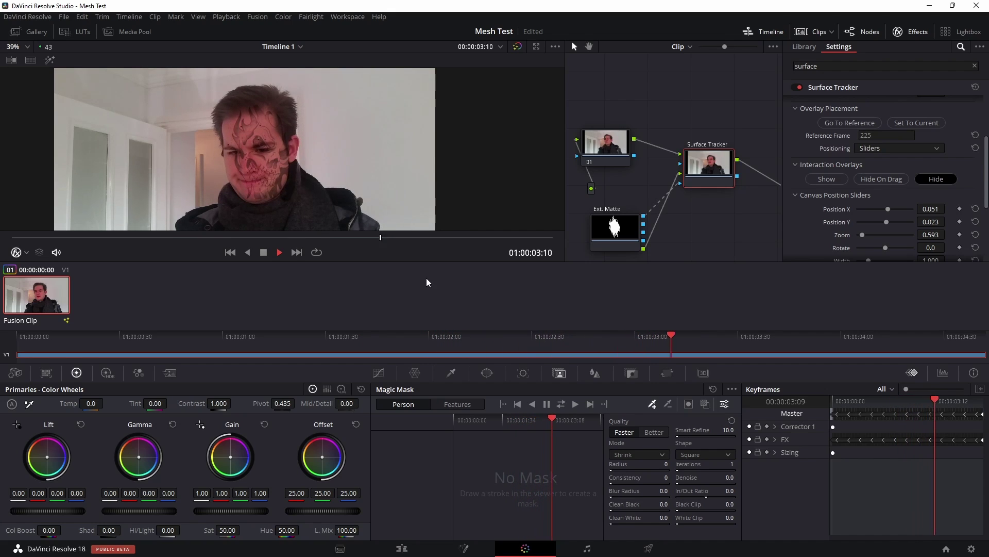
click(263, 252)
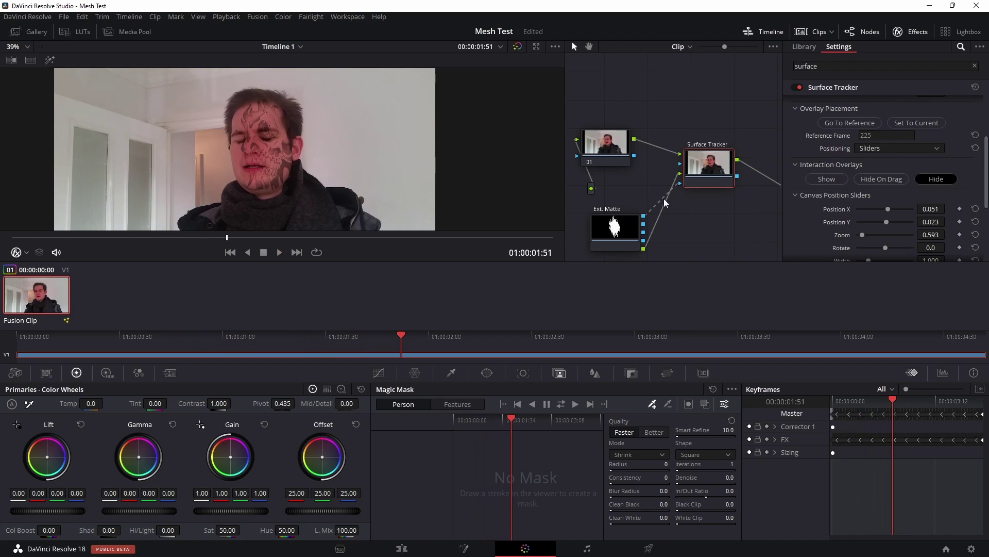
click(35, 32)
click(123, 33)
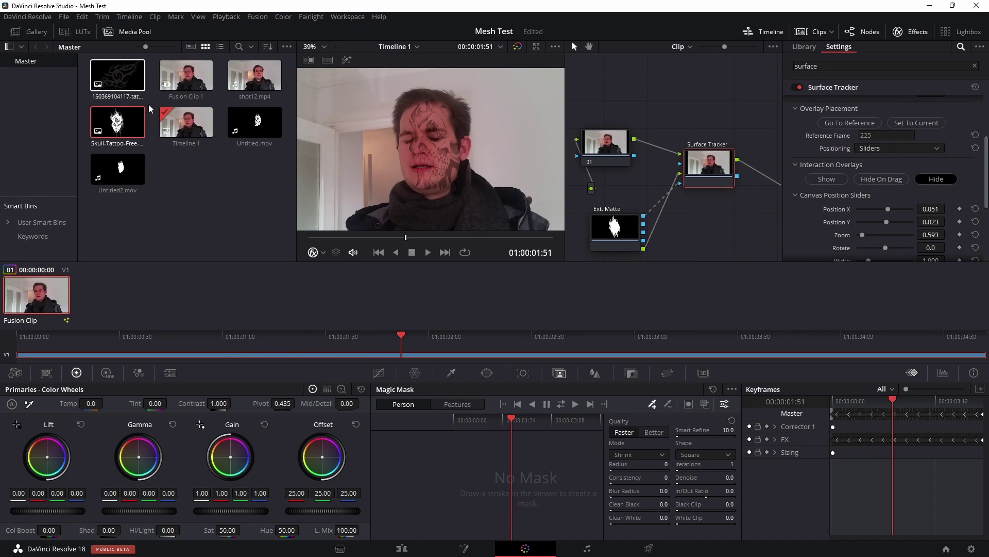
drag(119, 83, 111, 64)
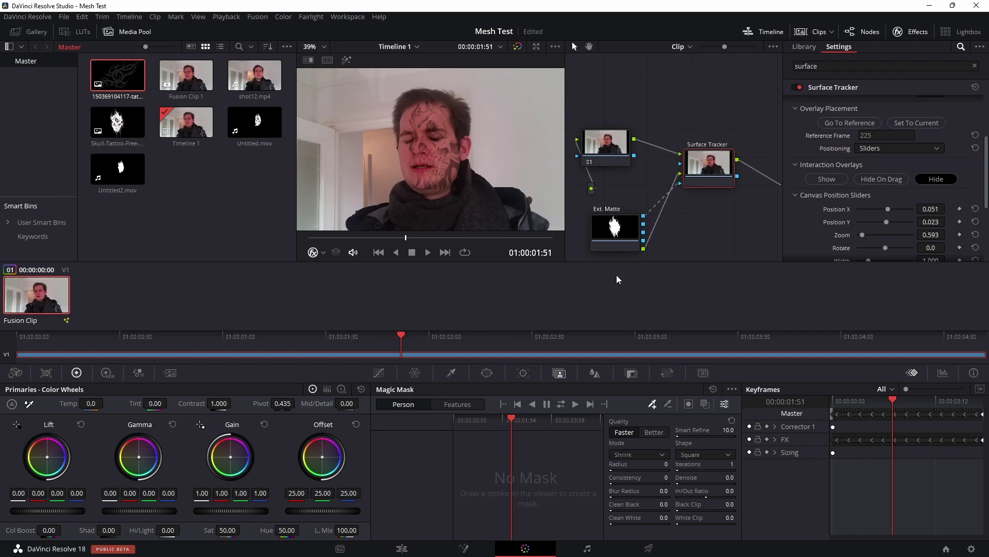
click(112, 32)
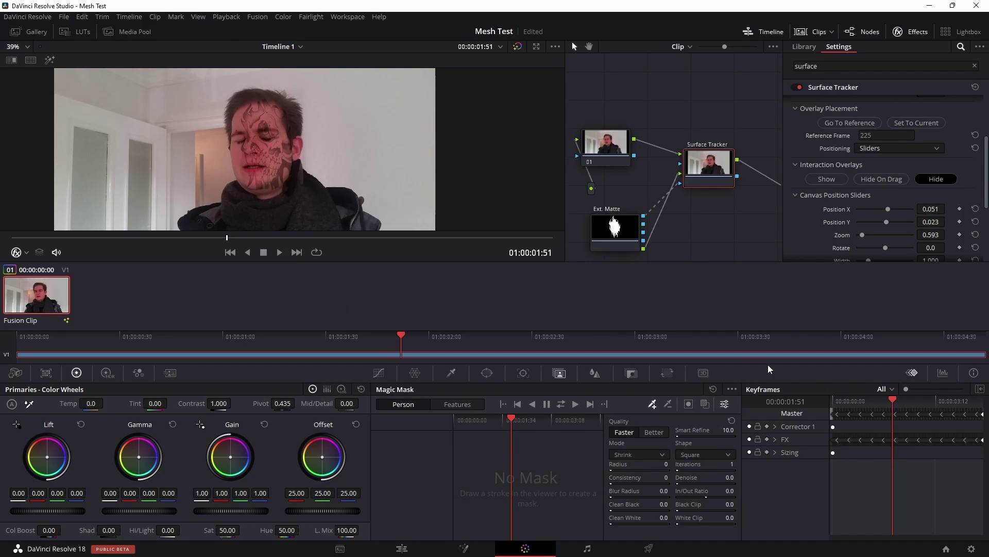
Step: Inspect the tattoo closely at 01:00:02:35, then move the Surface Tracker node slightly right
scroll(321, 146, down, 1)
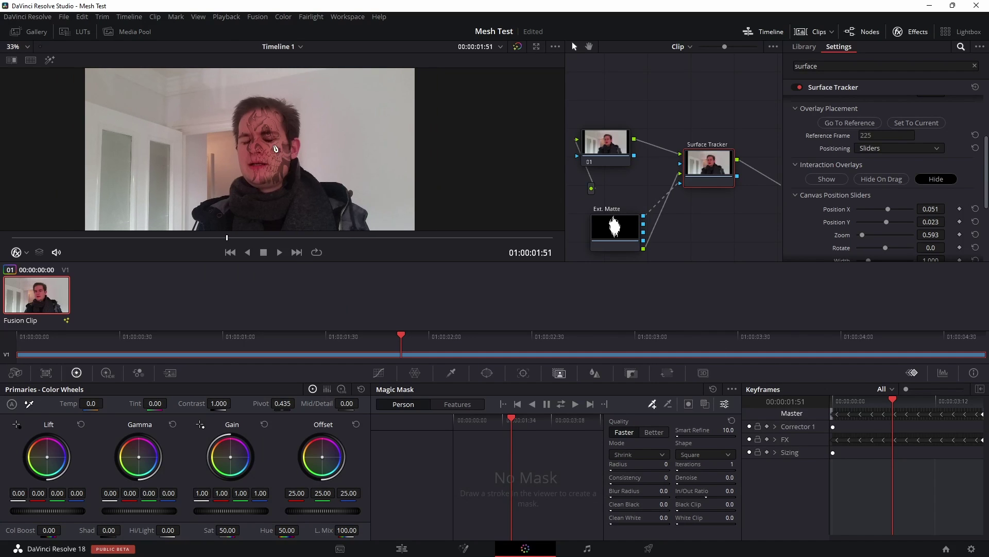
scroll(276, 148, up, 6)
scroll(242, 129, up, 3)
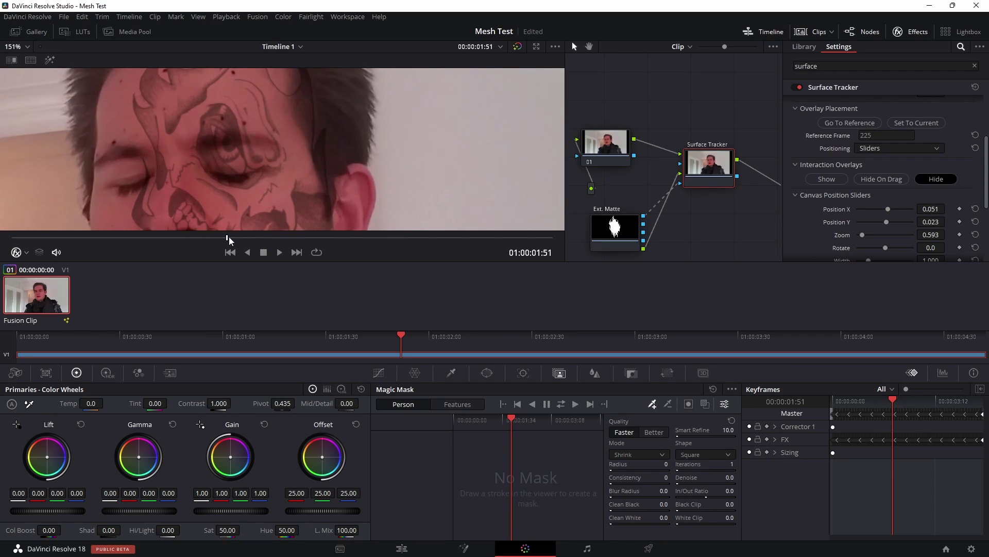
drag(226, 238, 312, 237)
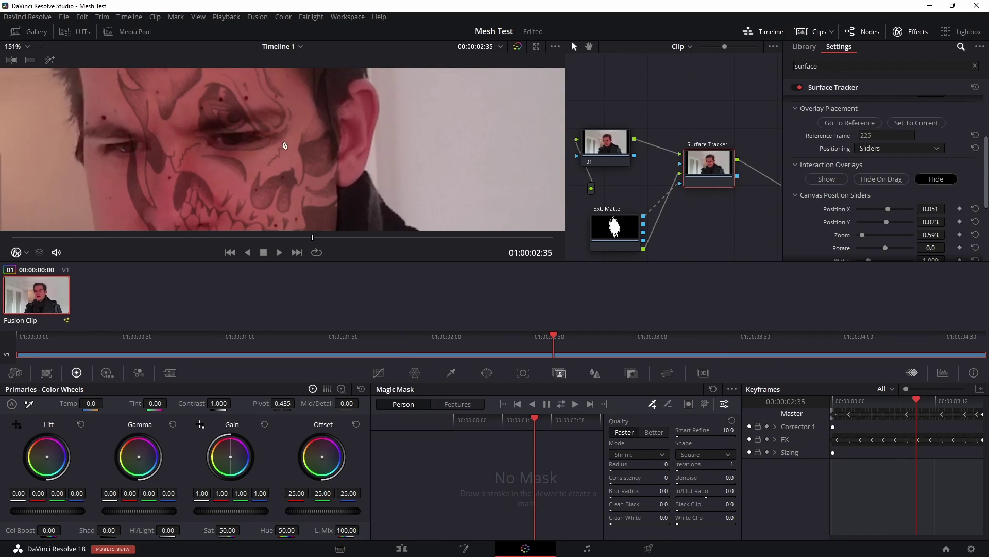
scroll(334, 207, down, 3)
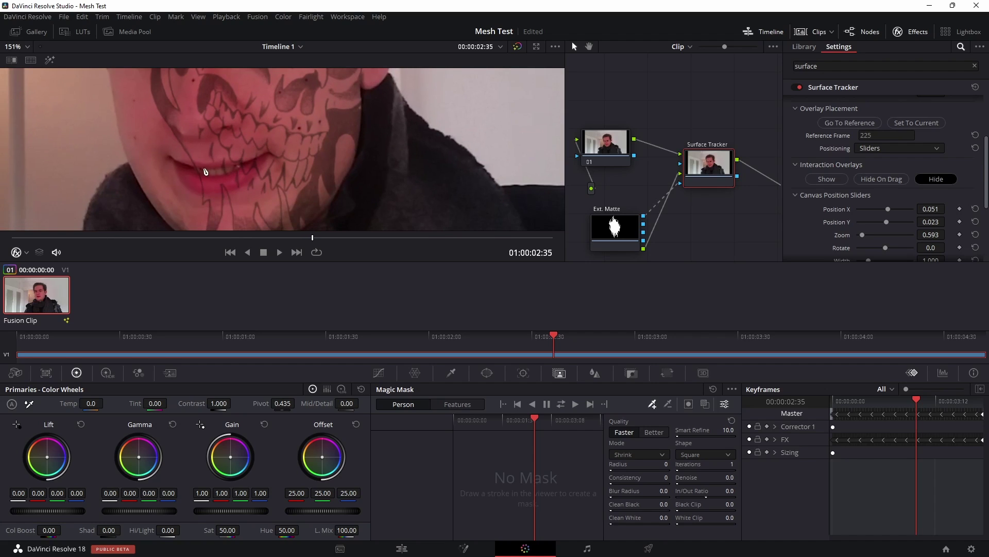
scroll(386, 173, down, 3)
scroll(351, 177, down, 1)
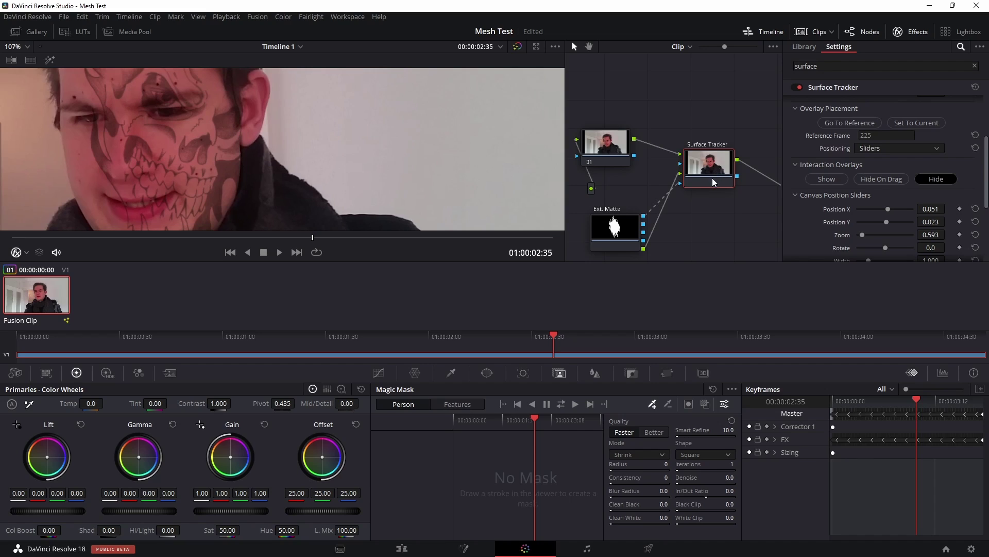
drag(708, 178, 731, 181)
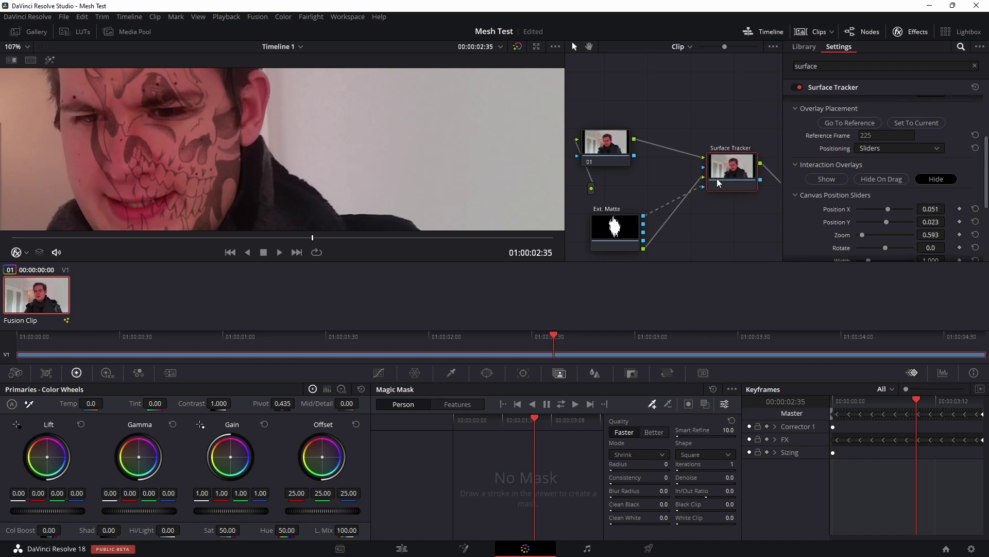
Step: Set the Surface Tracker output to Warp Input 2 Onto Blank and scrub the skull-on-black result
scroll(925, 180, up, 3)
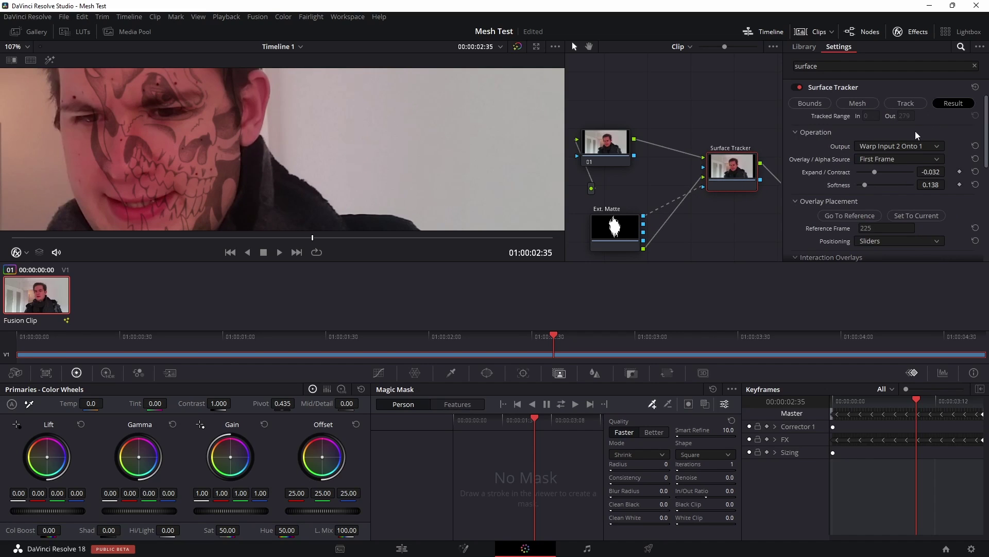
click(915, 147)
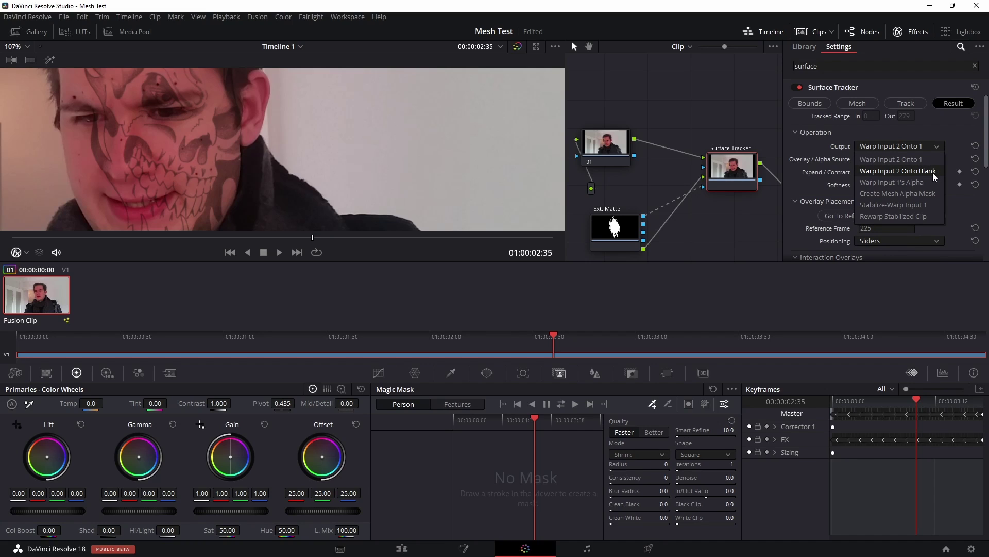
key(Escape)
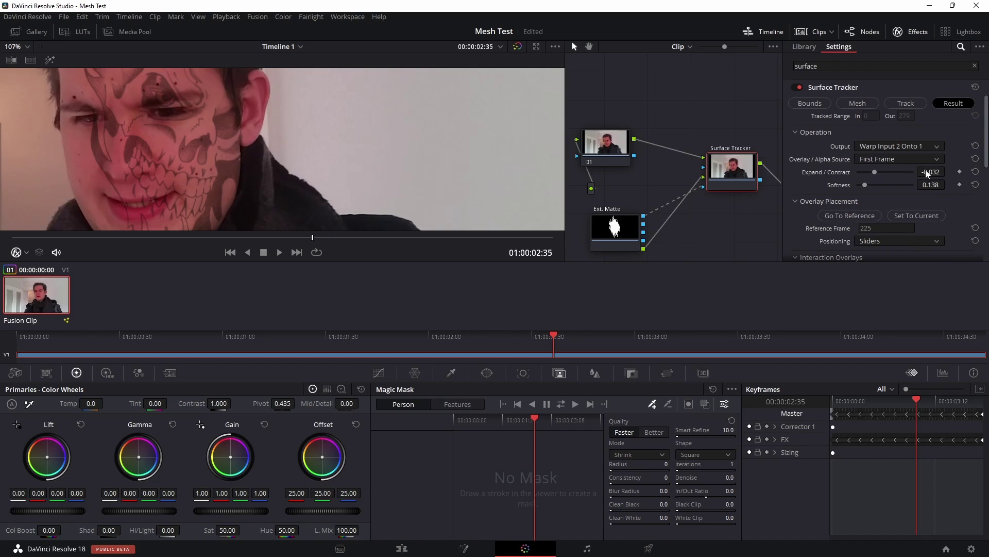
scroll(282, 150, down, 5)
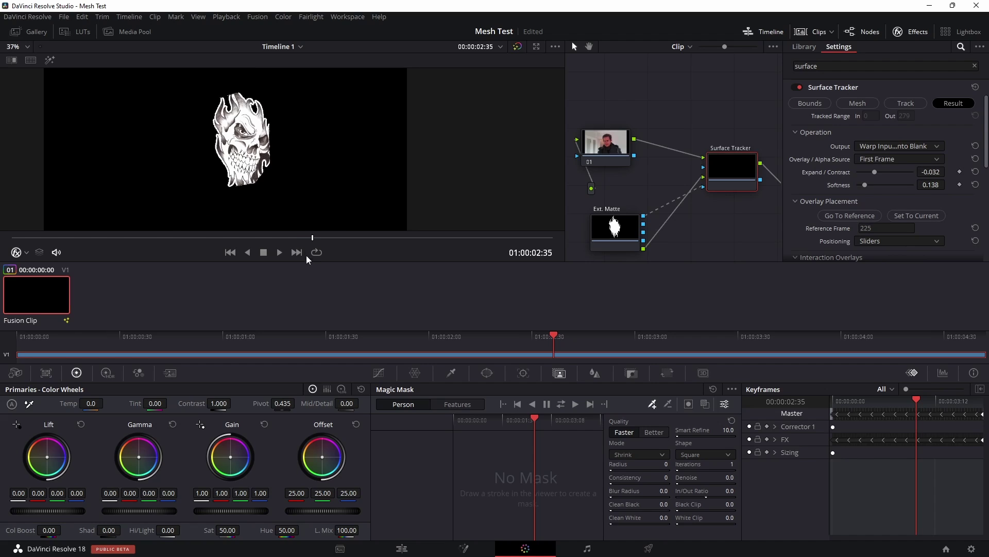
drag(332, 237, 292, 229)
Step: Move to frame 01:00:02:25 and switch to the Deliver page
scroll(881, 181, down, 5)
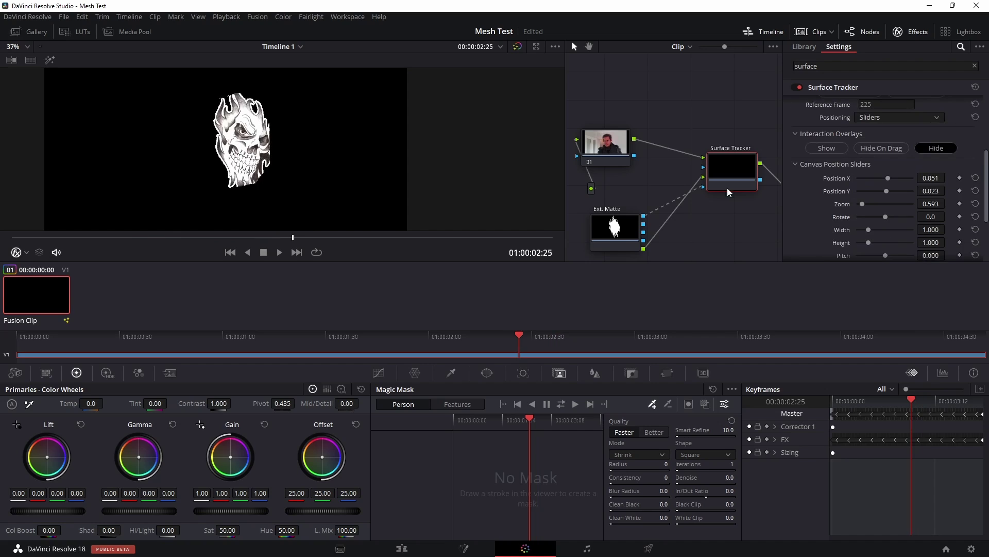
drag(732, 217, 607, 221)
click(648, 548)
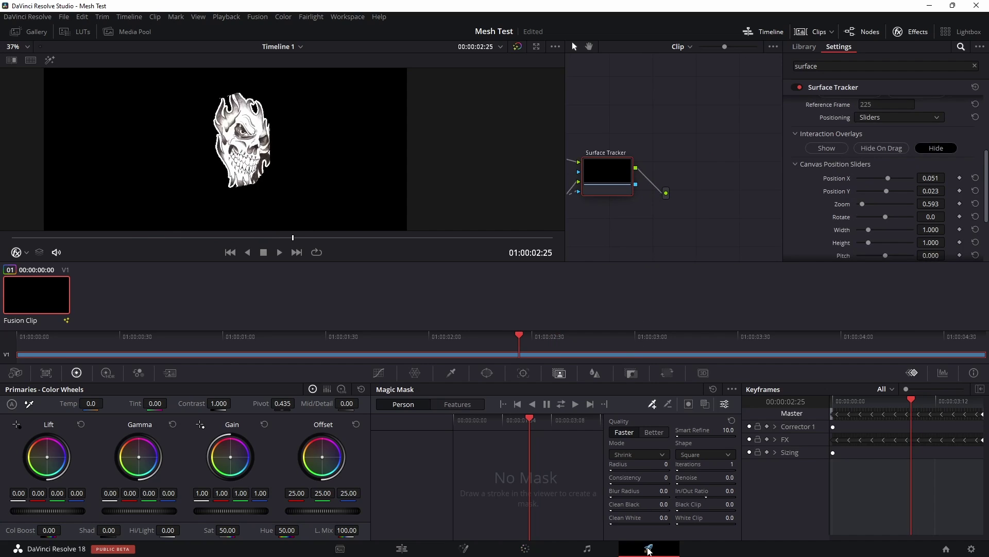
Step: Rename the output to Untitled3, queue and render it, then return to the Color page
click(176, 118)
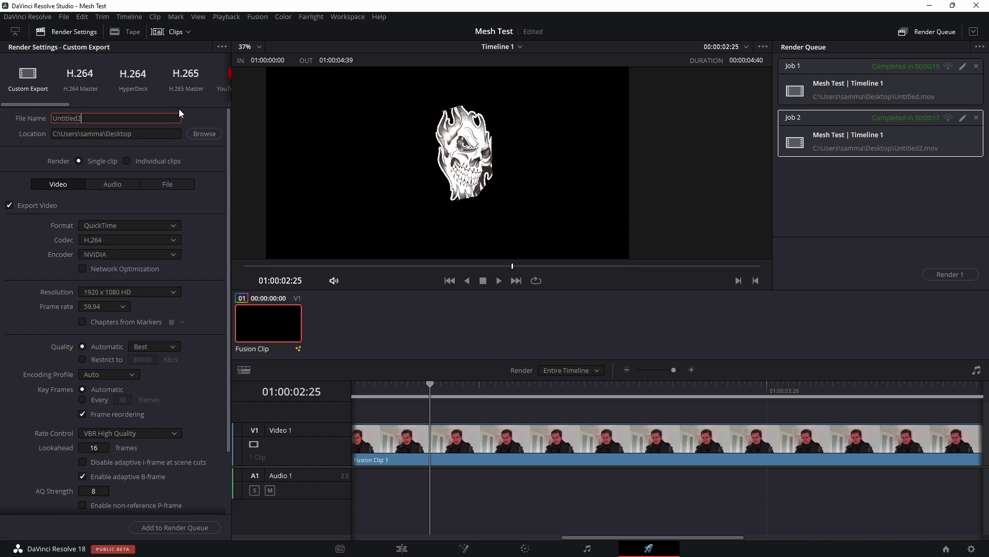
key(BackSpace)
text(3)
click(165, 528)
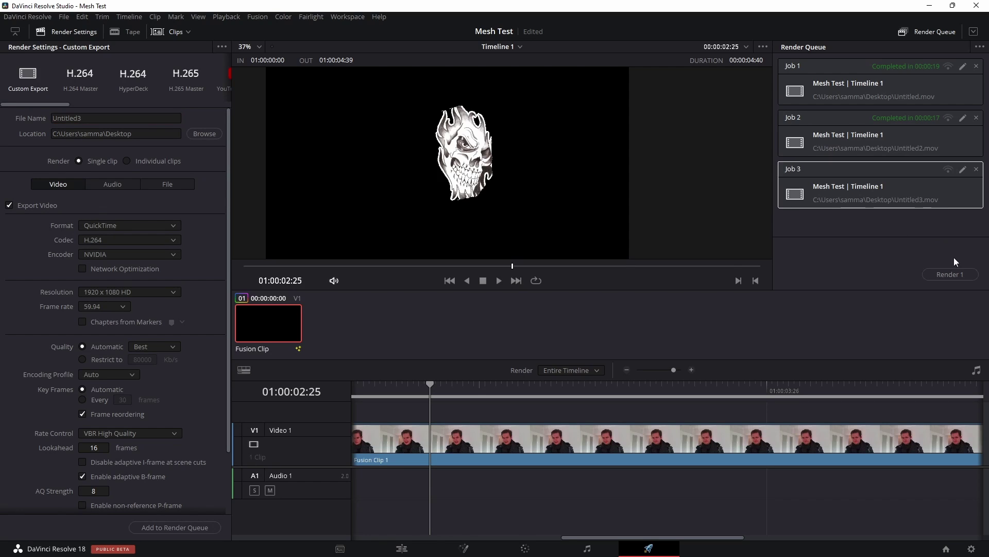
click(947, 274)
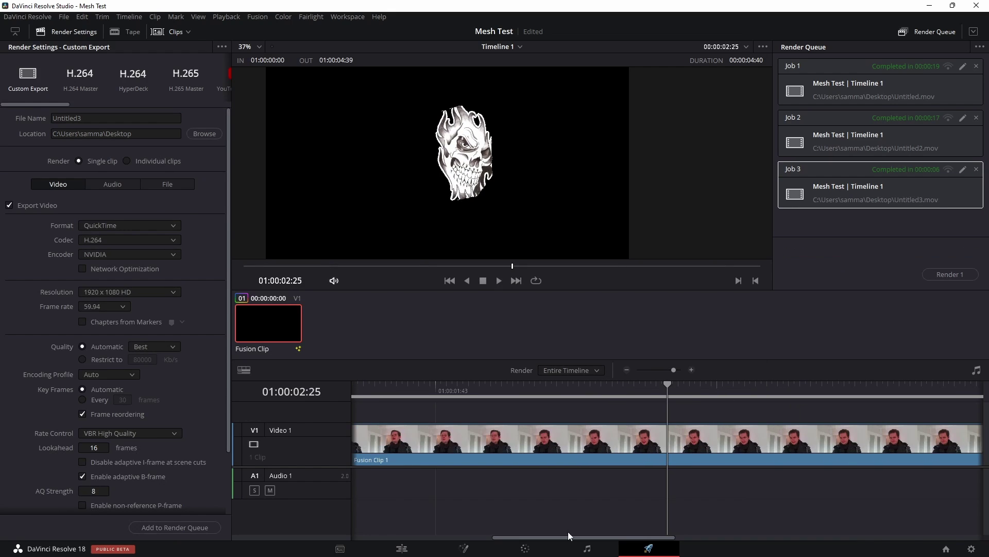
click(525, 548)
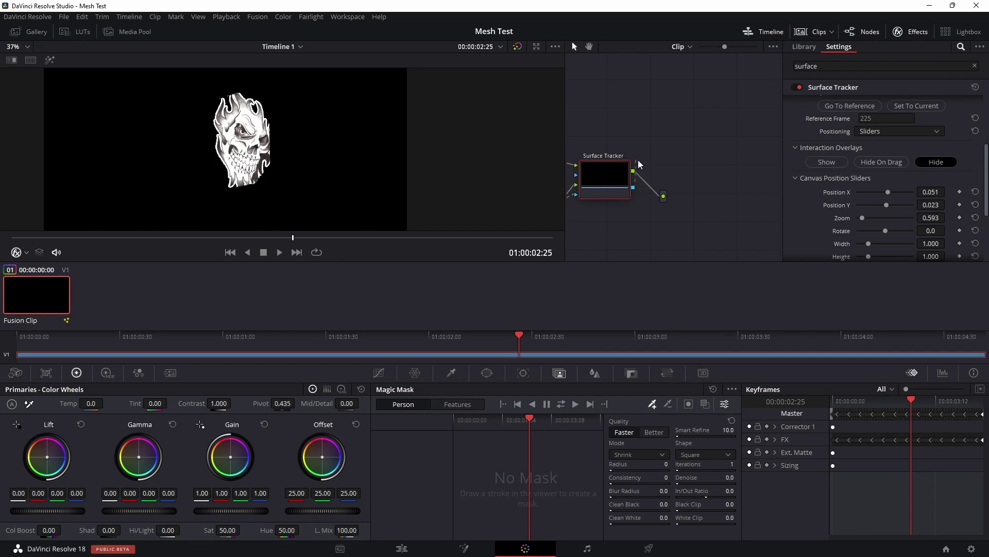
Step: Disconnect the RGB output link so the tracker outputs only the white matte
click(664, 202)
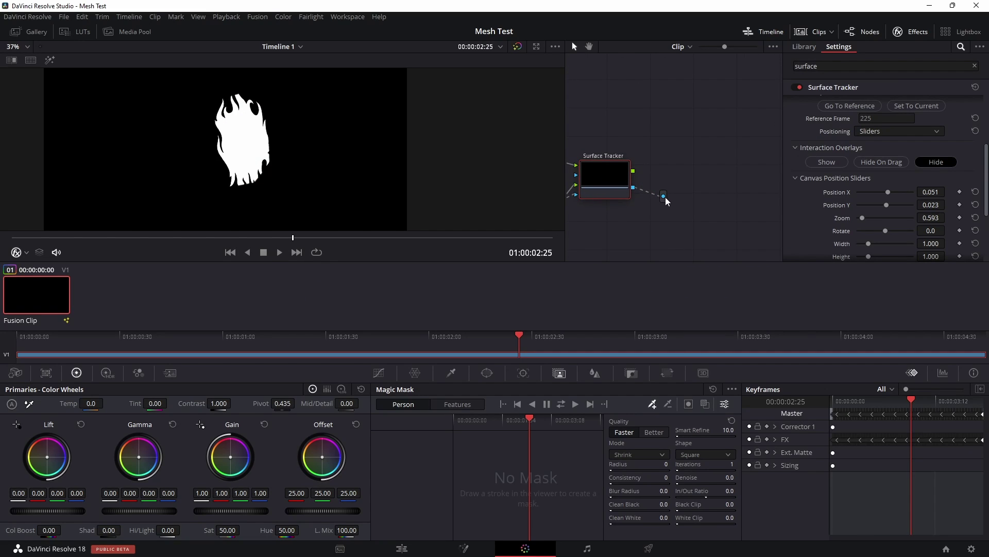
drag(666, 201, 697, 209)
click(673, 551)
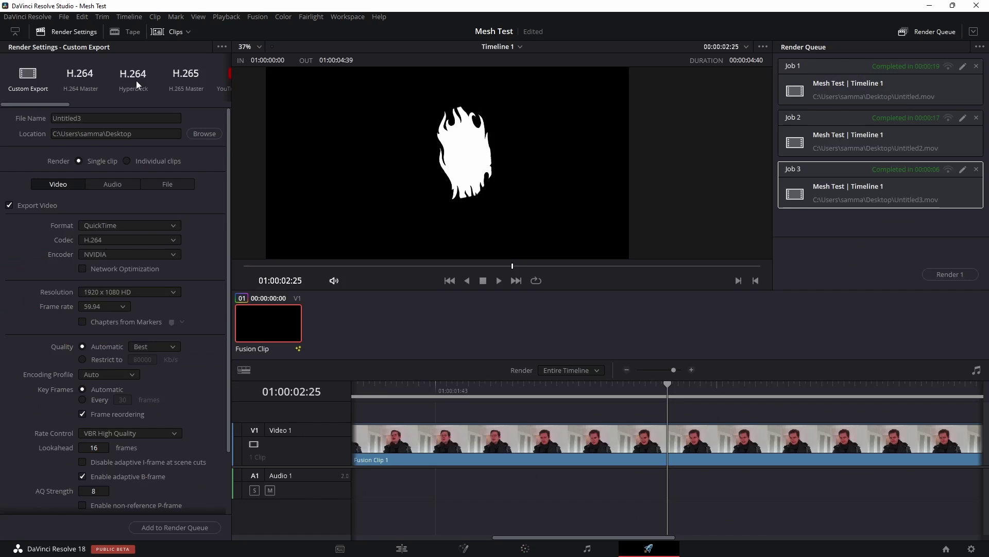
Step: Rename the output to Untitledalpha, add it to the render queue and render it
click(140, 123)
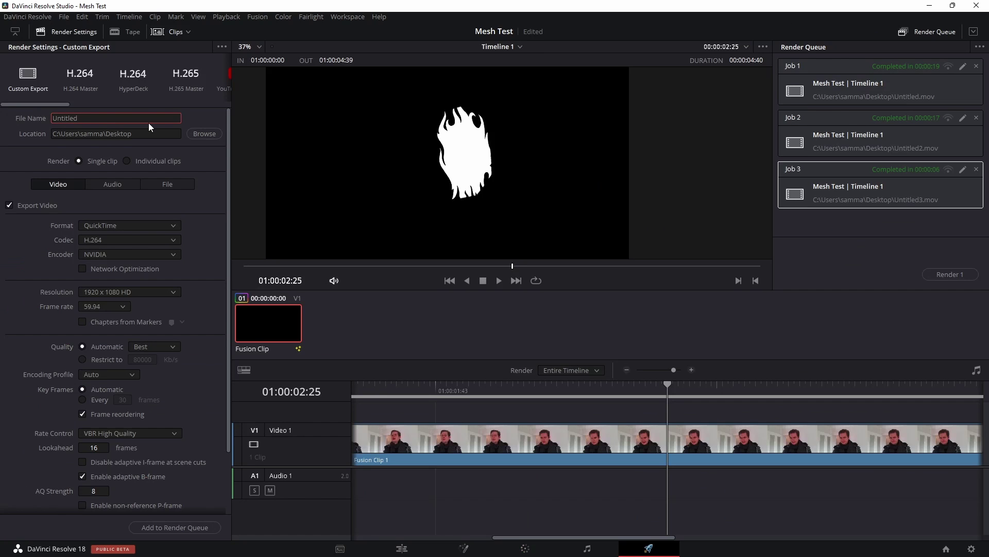
key(BackSpace)
text(alpha)
click(185, 528)
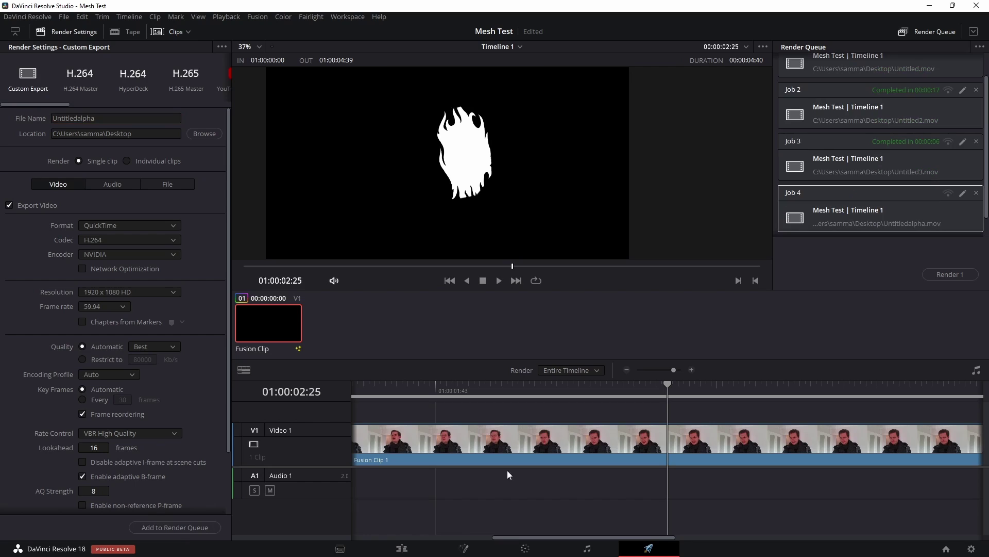
click(945, 273)
click(464, 549)
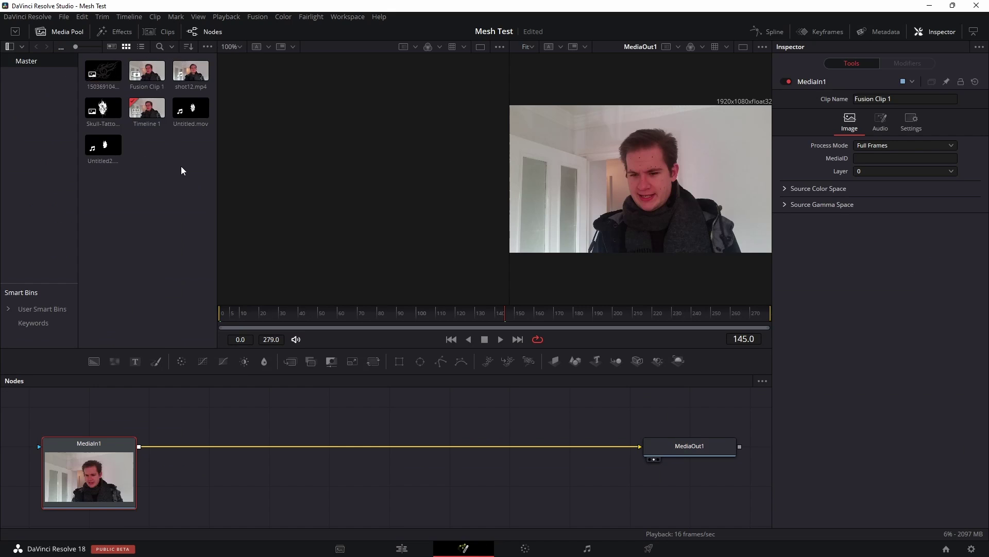
Step: Import Untitled3.mov and Untitledalpha.mov into the Fusion media pool
double_click(181, 166)
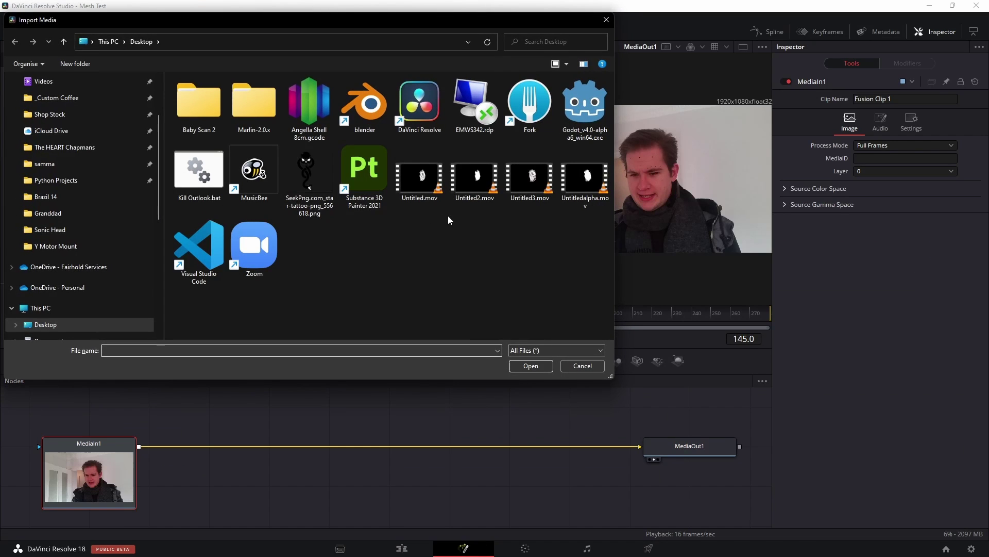
click(530, 178)
ctrl+click(585, 178)
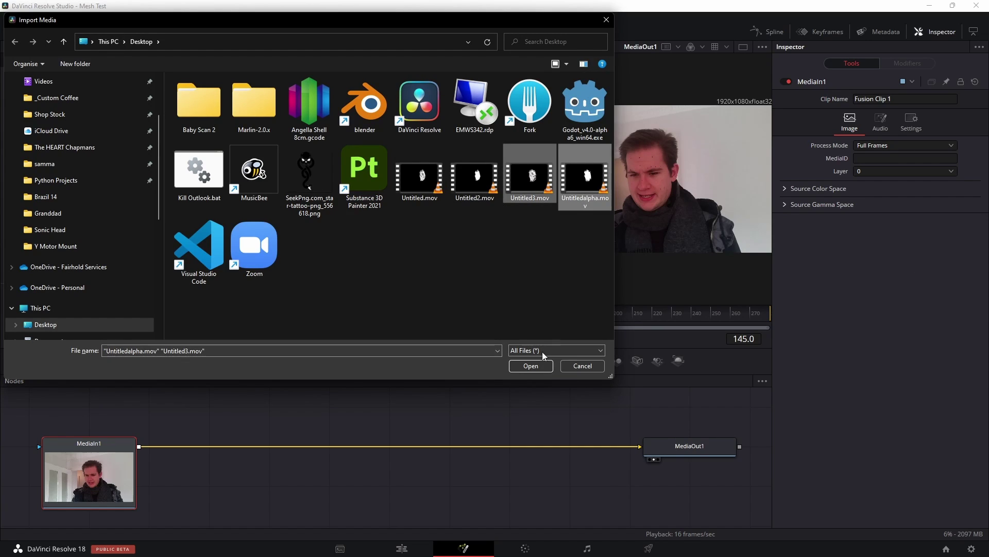
click(531, 366)
Step: Add Untitled3.mov as a node and merge it over MediaIn1 through Merge1
drag(152, 152, 196, 438)
key(2)
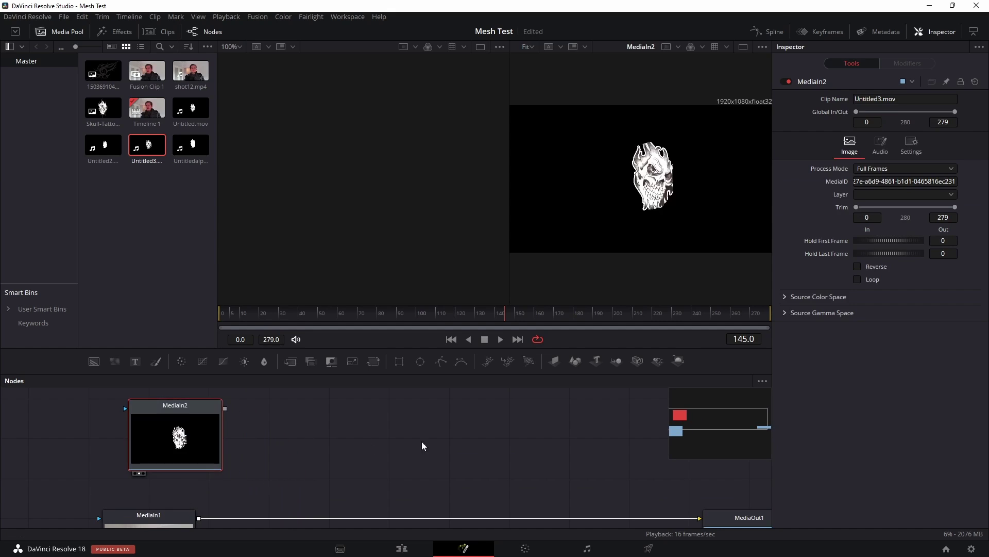
click(743, 47)
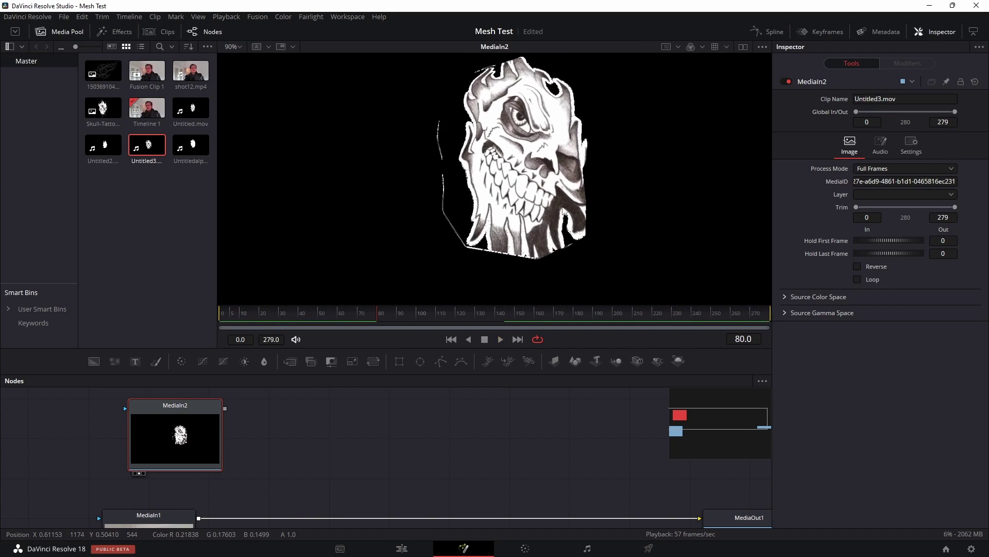
scroll(274, 458, down, 3)
drag(217, 422, 296, 469)
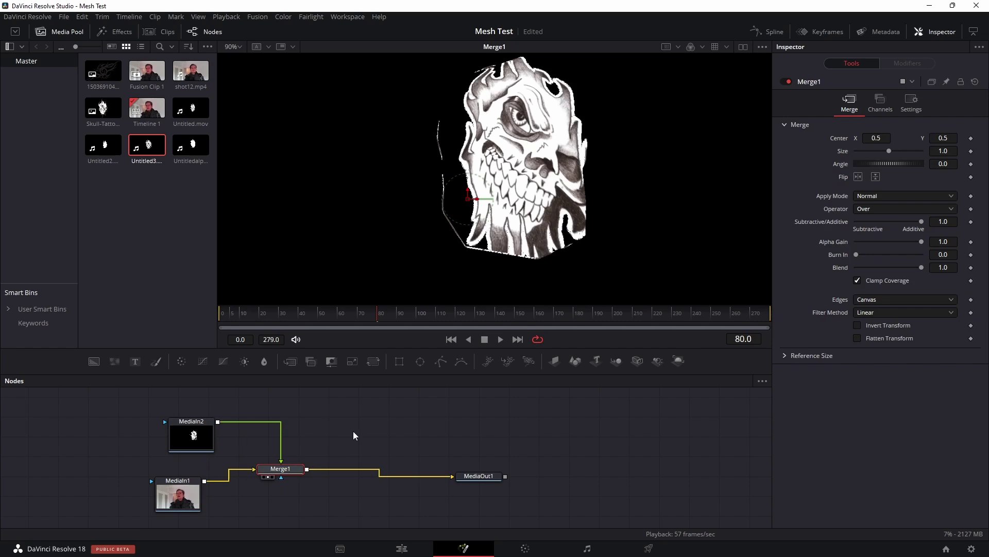
Step: Add Untitledalpha.mov as MediaIn3, wire it to Merge1's mask, and set mask Channel to Red
drag(190, 146, 272, 517)
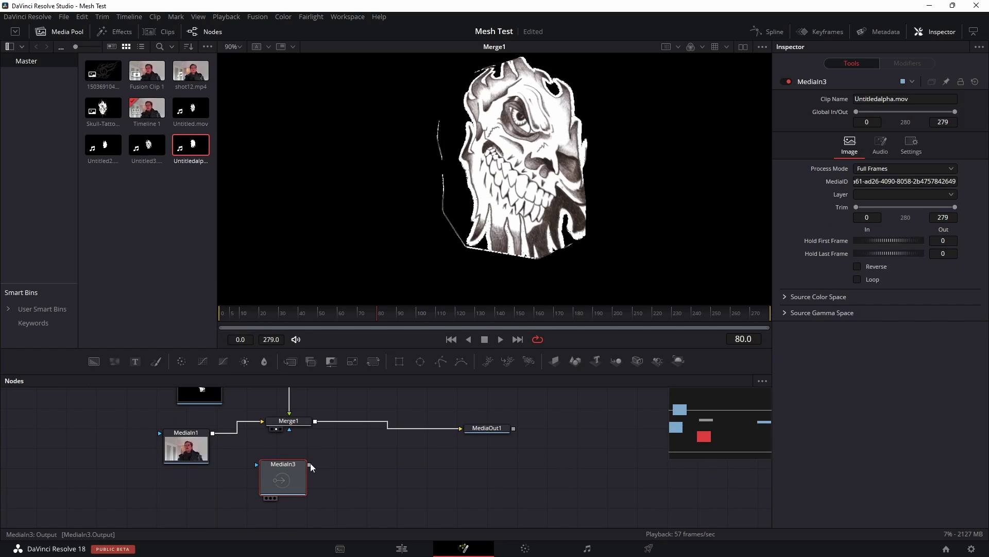
drag(310, 464, 294, 423)
click(294, 421)
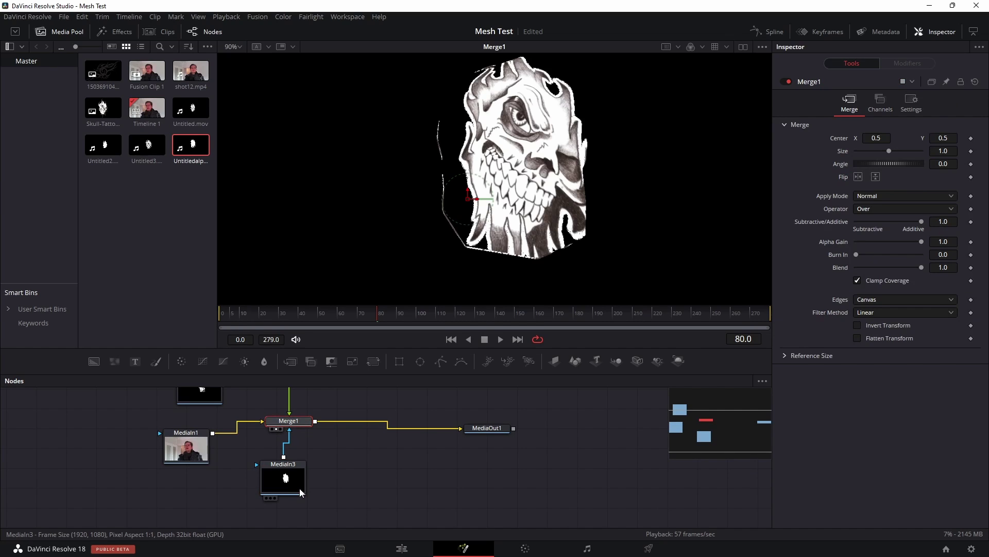
click(920, 96)
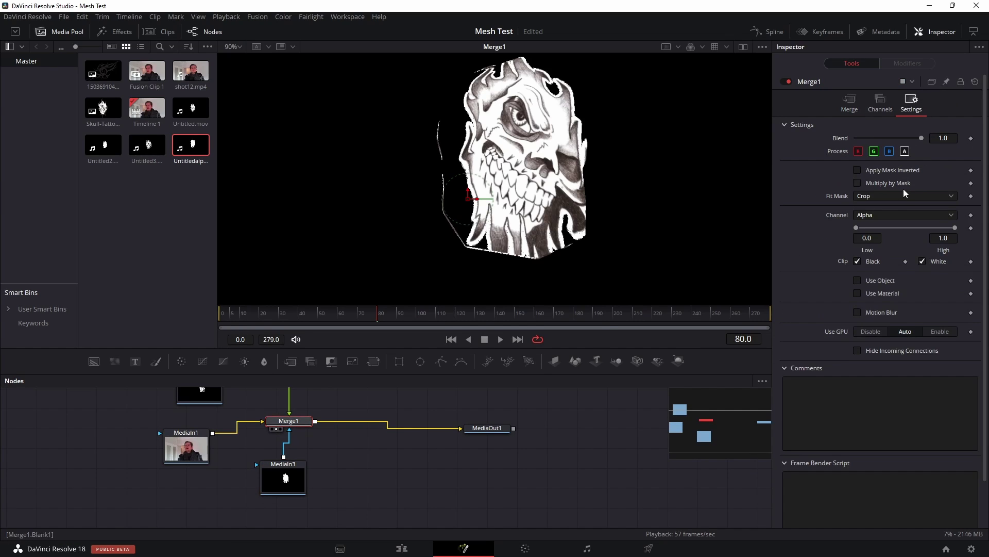
click(883, 216)
click(879, 226)
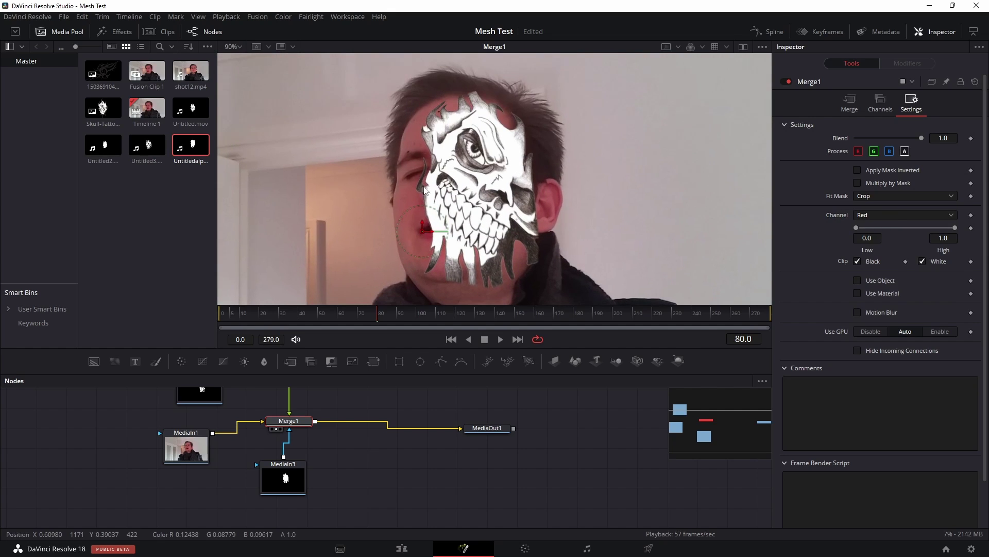
Step: Fit the image, nudge MediaIn3 right, and compare the alpha clip with the merged result
key(ctrl+f)
drag(284, 479, 293, 479)
key(1)
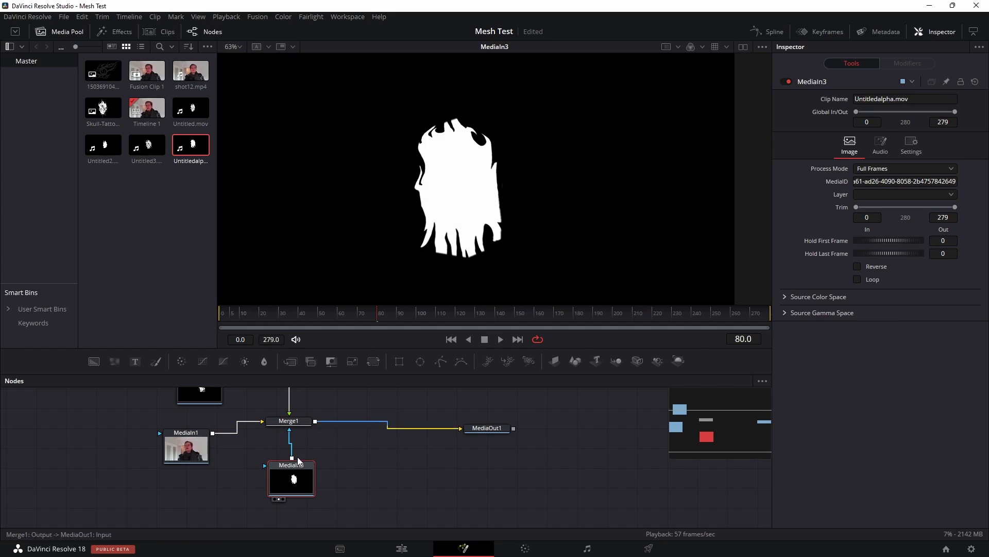
click(297, 423)
key(1)
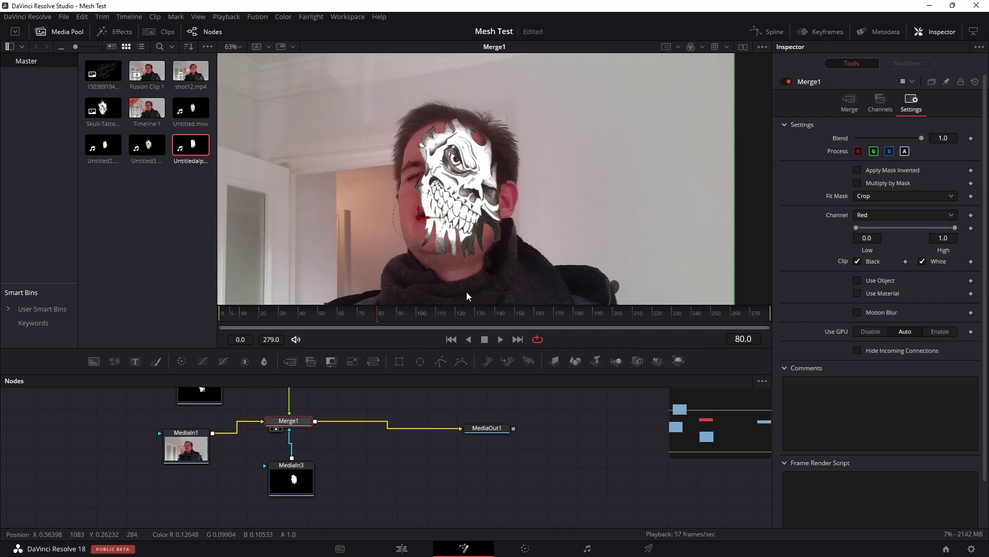
Step: Scrub and play back the masked composite, nudge MediaIn3 down, and reselect Merge1
drag(388, 312, 462, 312)
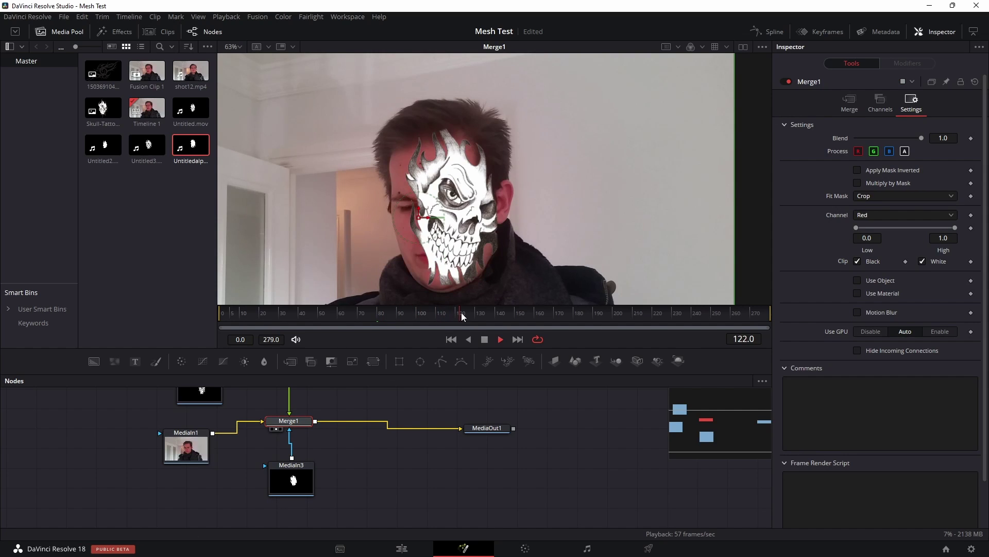
key(space)
scroll(542, 248, down, 2)
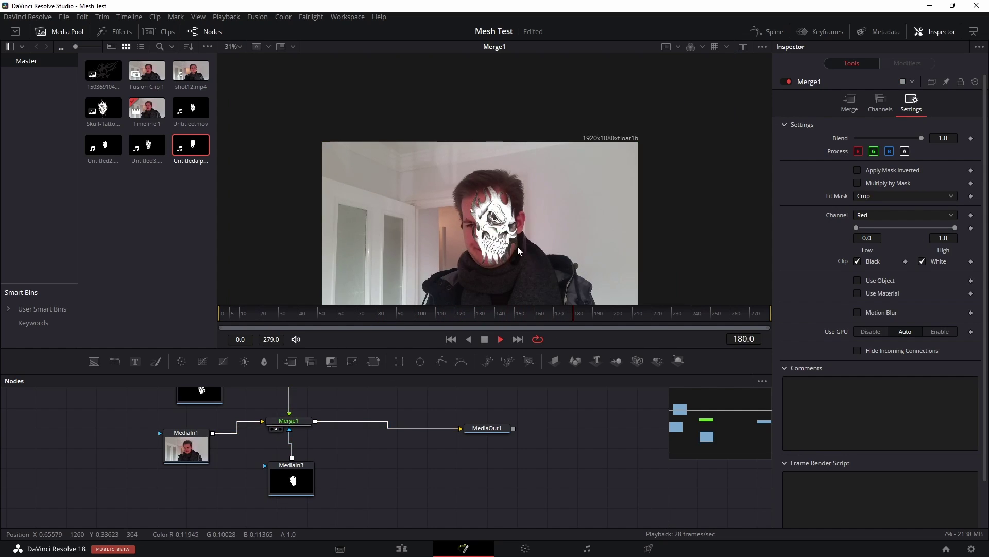
scroll(517, 245, up, 2)
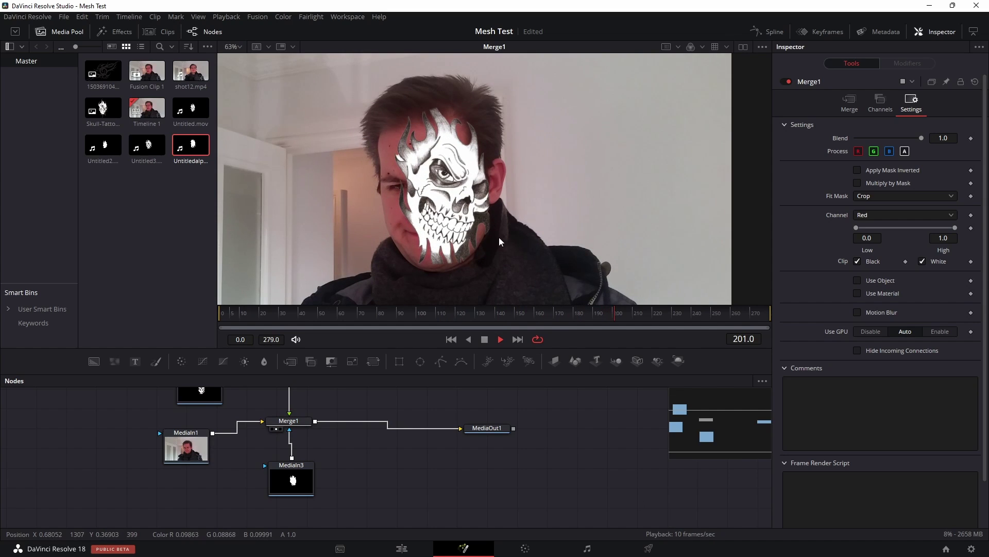
key(space)
drag(312, 483, 312, 494)
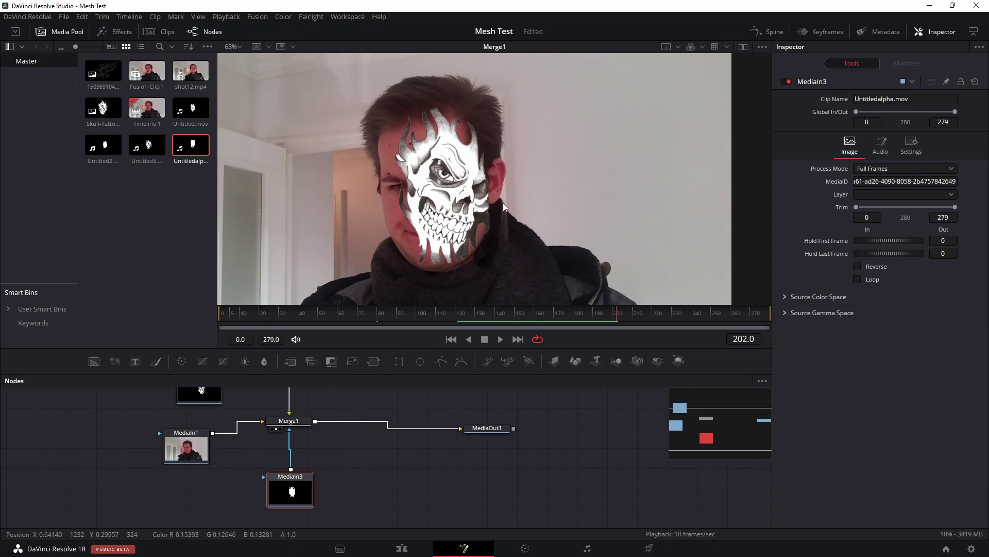
click(289, 420)
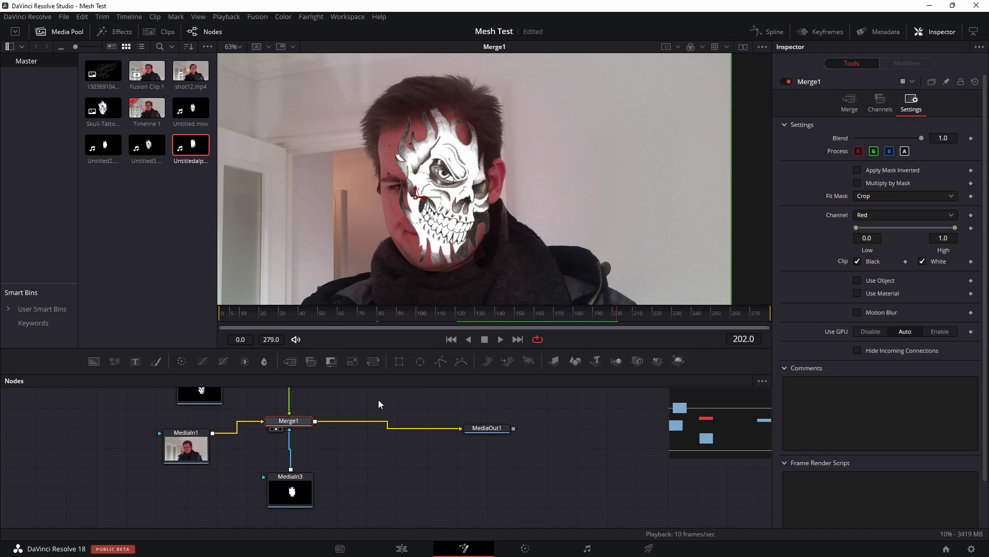
Step: Set Merge1's Apply Mode to Multiply with Gain lowered to 0.559
click(849, 103)
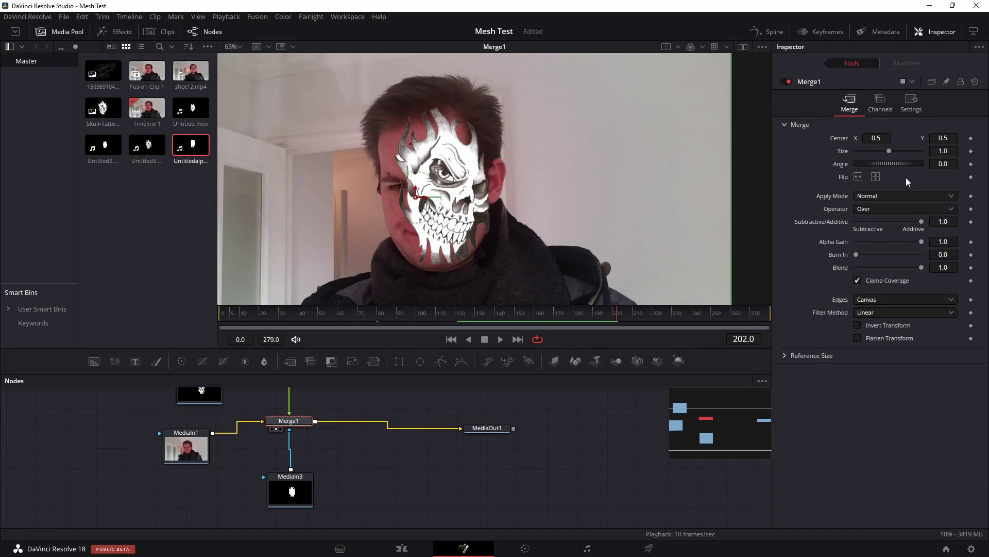
click(885, 197)
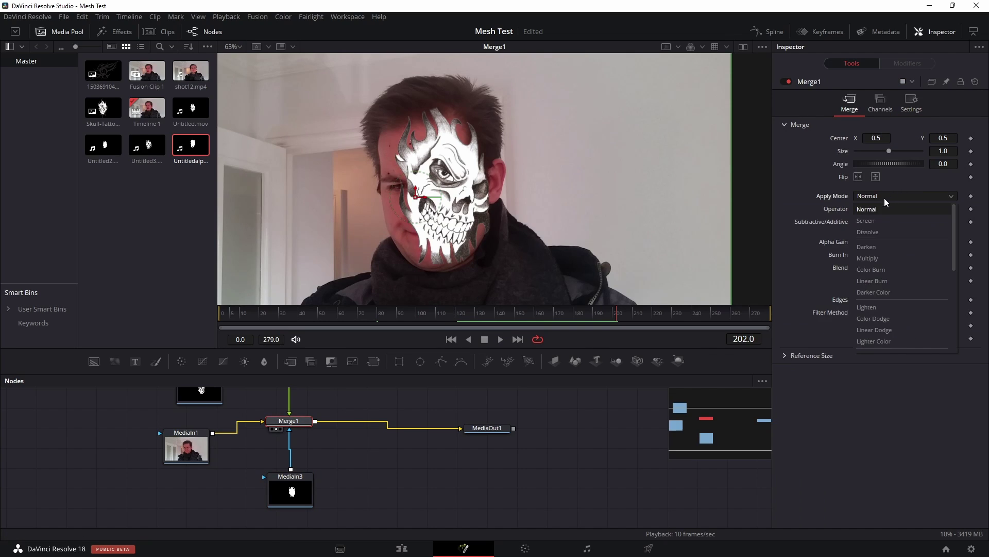
click(887, 258)
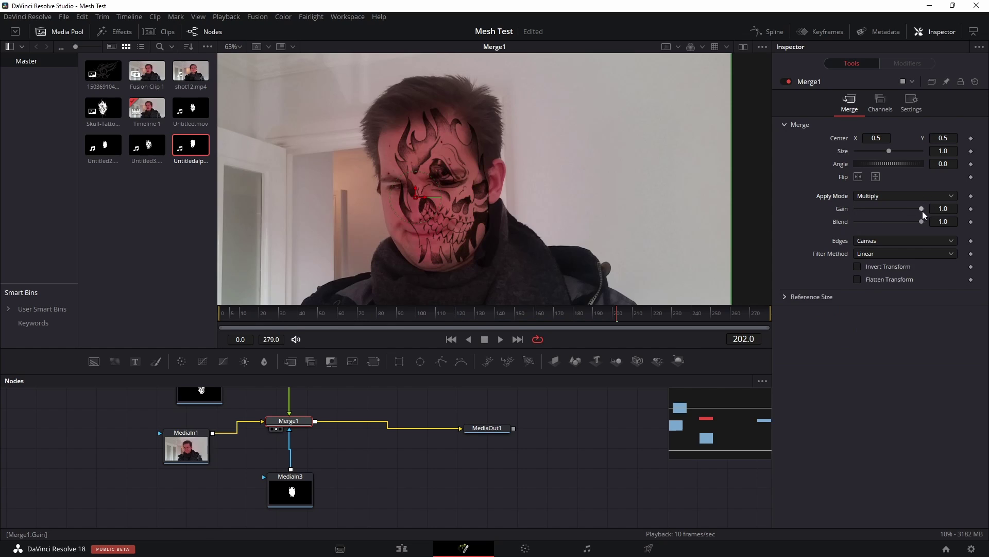
drag(922, 209, 892, 205)
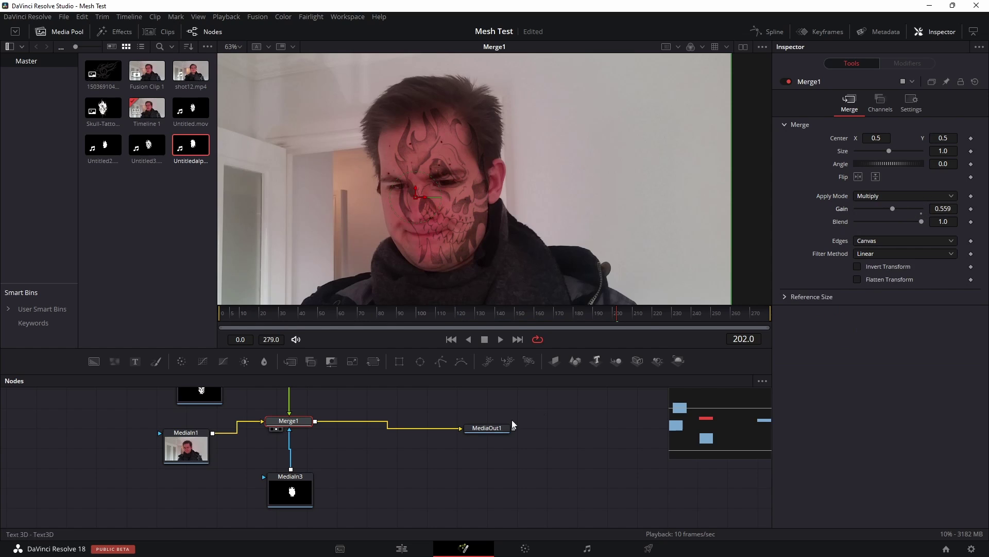
scroll(464, 454, up, 3)
click(199, 467)
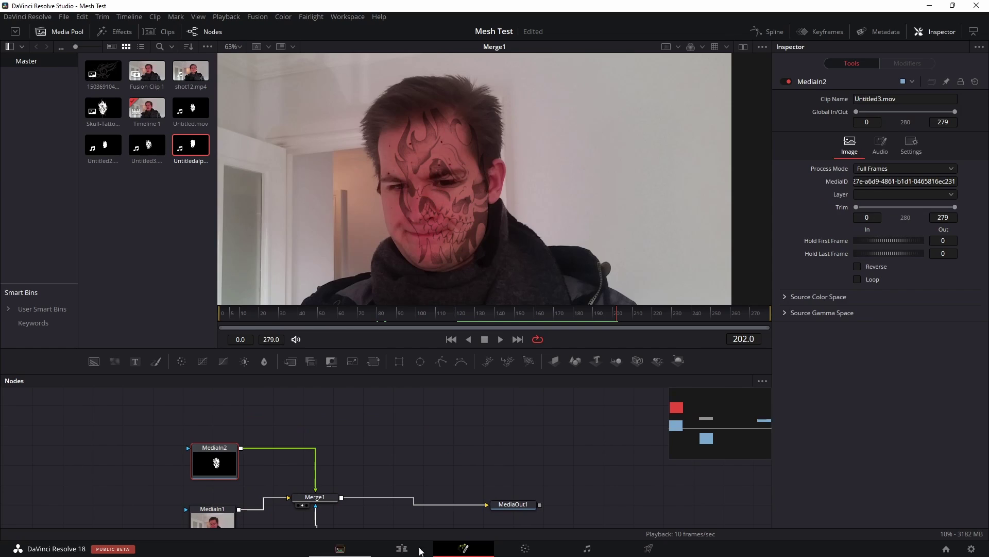